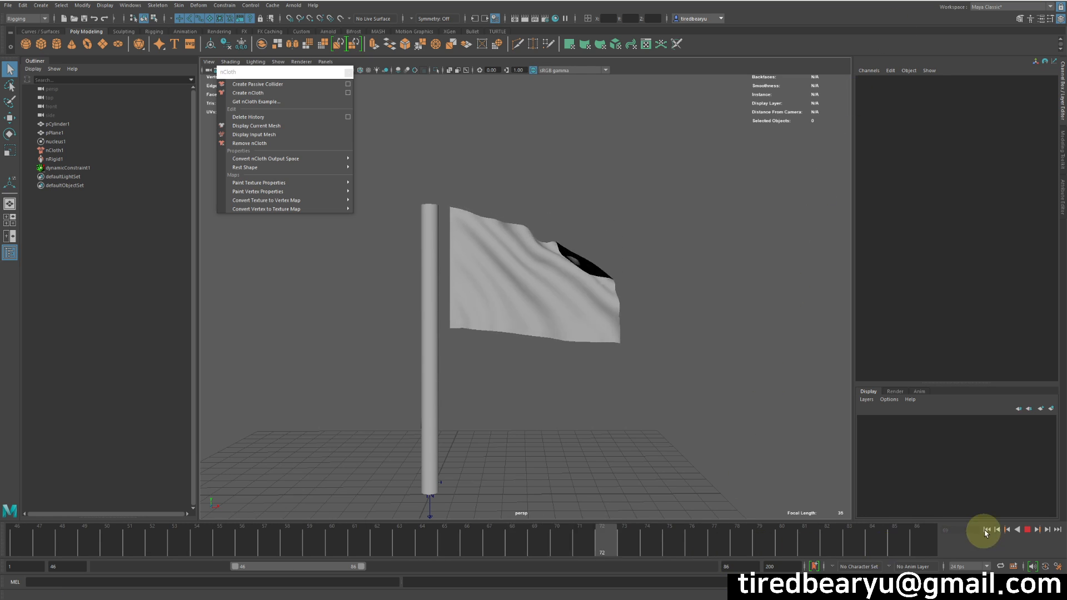
Stop the flag playback and start a new empty scene without saving the current one.
click(1033, 529)
alt+drag(687, 421, 695, 416)
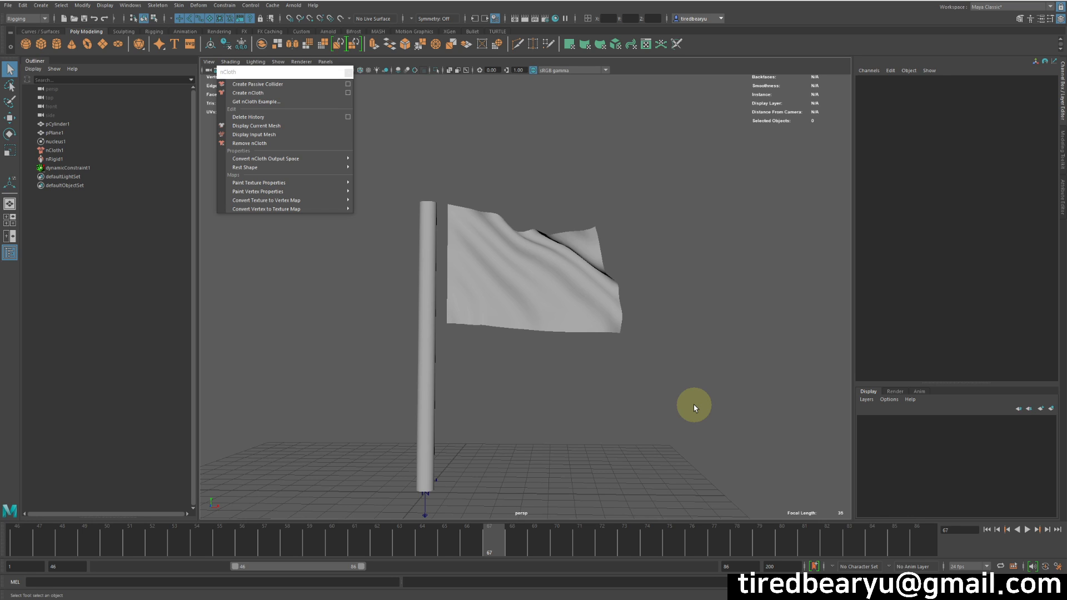
key(ctrl+n)
key(n)
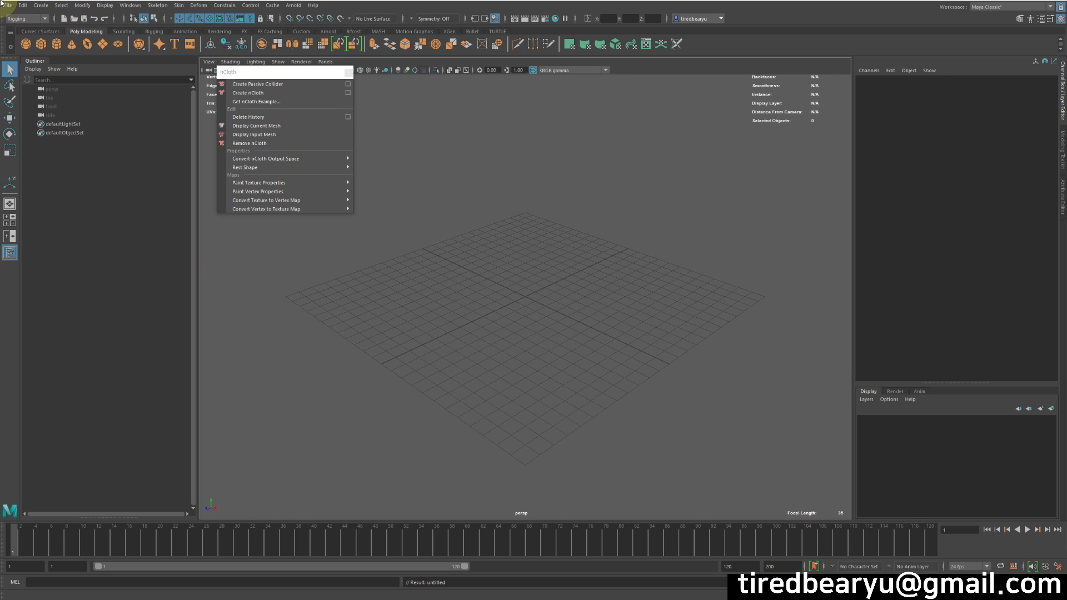
Create a polygon cylinder, stretch it vertically to about 6.6 and raise it to about 6.52 in Y.
click(56, 44)
key(r)
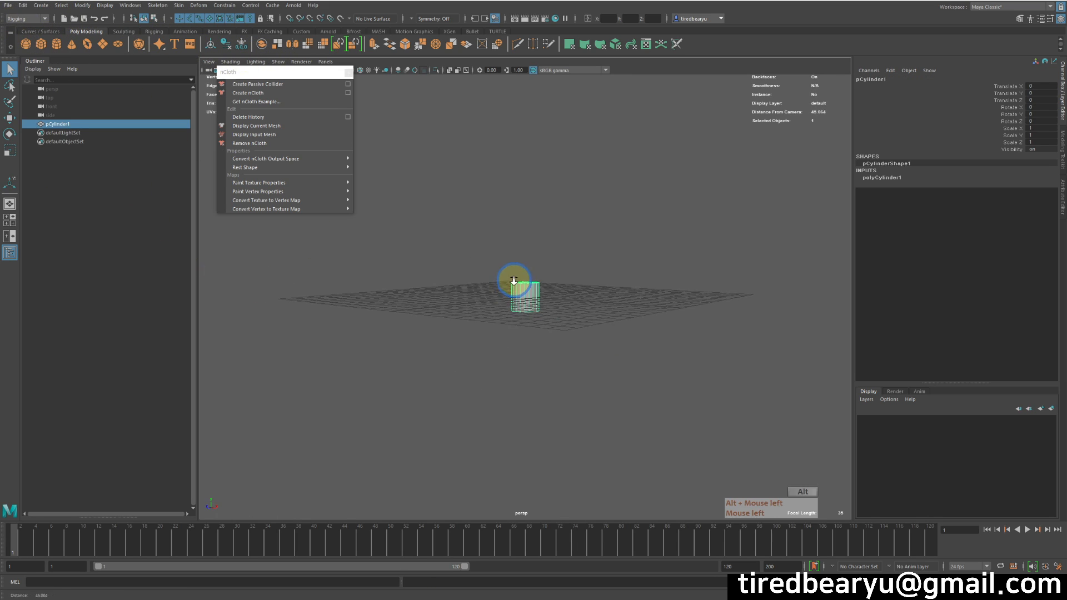
drag(544, 305, 529, 245)
key(w)
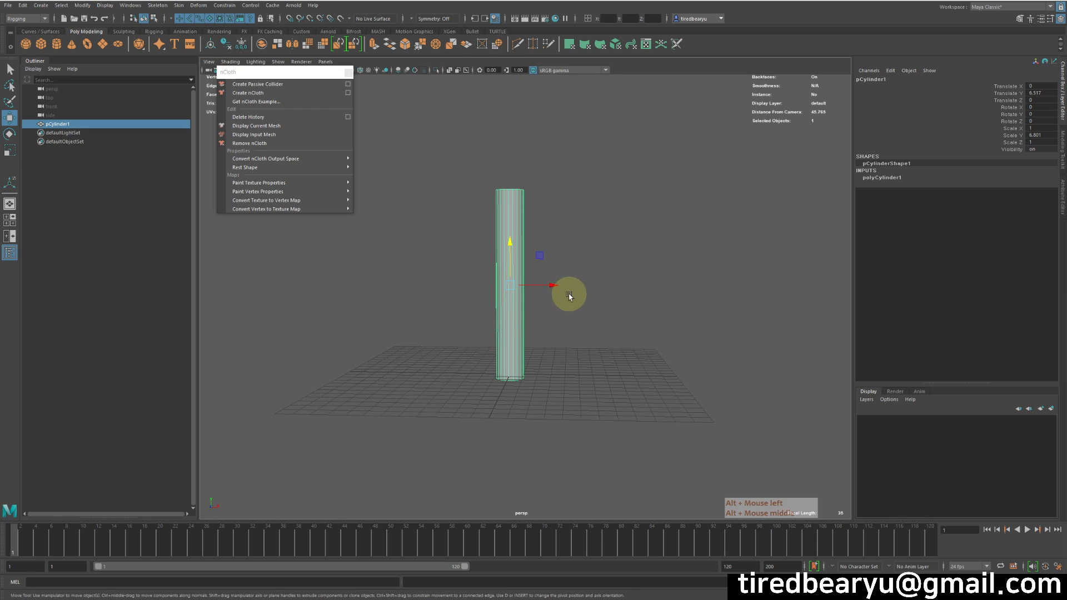
Thin the cylinder into a flagpole by scaling it to about 0.425 in X and Z.
key(r)
drag(510, 284, 491, 257)
key(w)
key(r)
middle_drag(519, 312, 654, 316)
key(z)
Add a polygon plane at the pole's base, scale it to about 8.58 and set its X rotation to 90.
drag(507, 384, 586, 383)
key(e)
drag(505, 377, 500, 409)
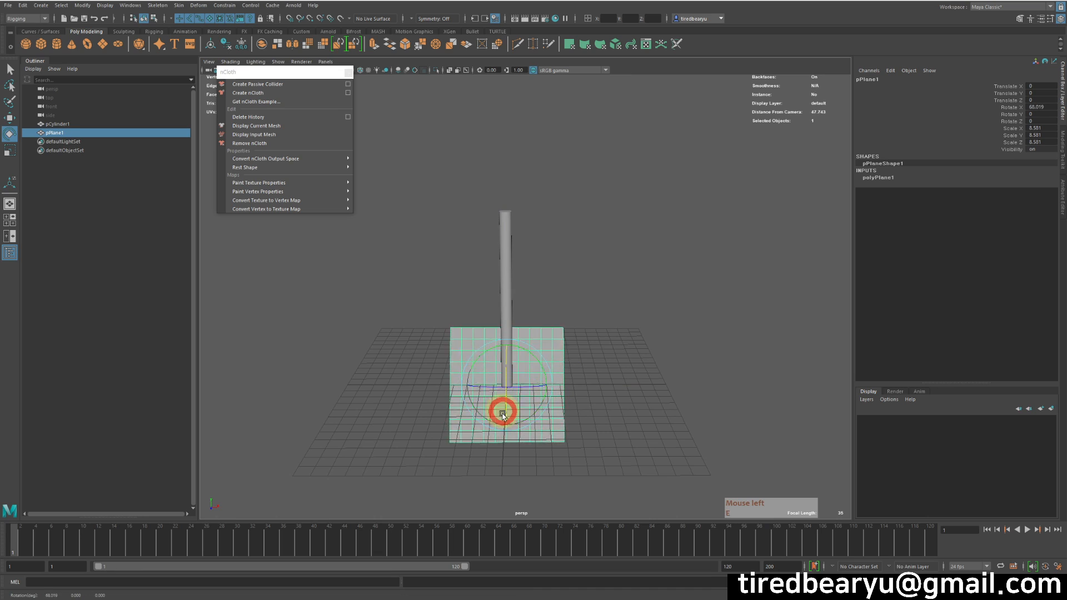
double_click(1034, 107)
text(90)
key(Return)
Shrink the plane to a scale of about 4.2 and place it beside the upper part of the pole.
key(w)
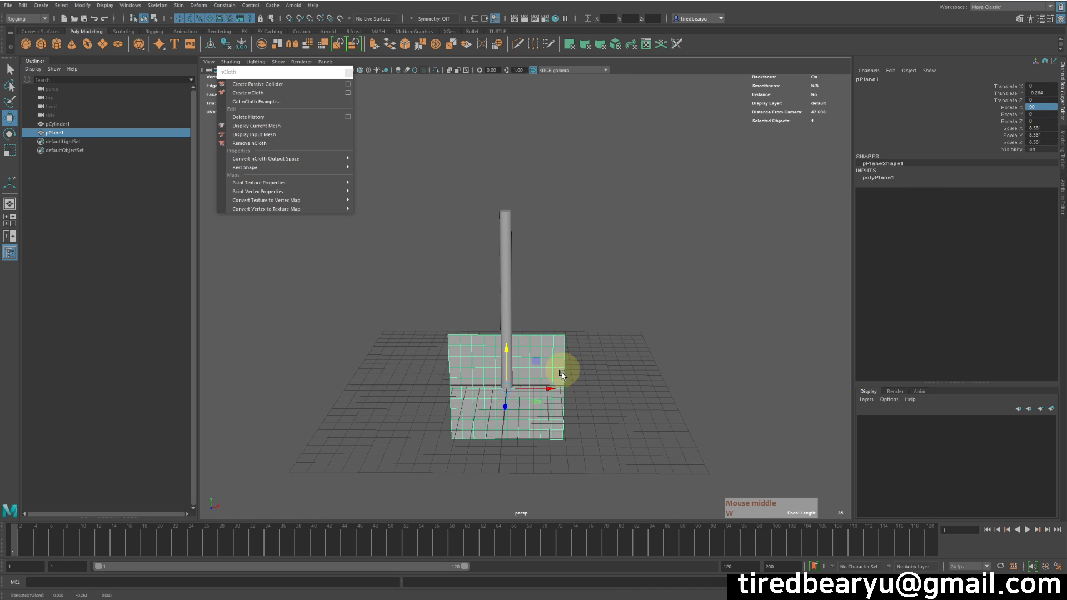
drag(543, 384, 604, 389)
drag(572, 342, 579, 209)
key(r)
drag(576, 250, 529, 258)
key(w)
drag(614, 254, 586, 250)
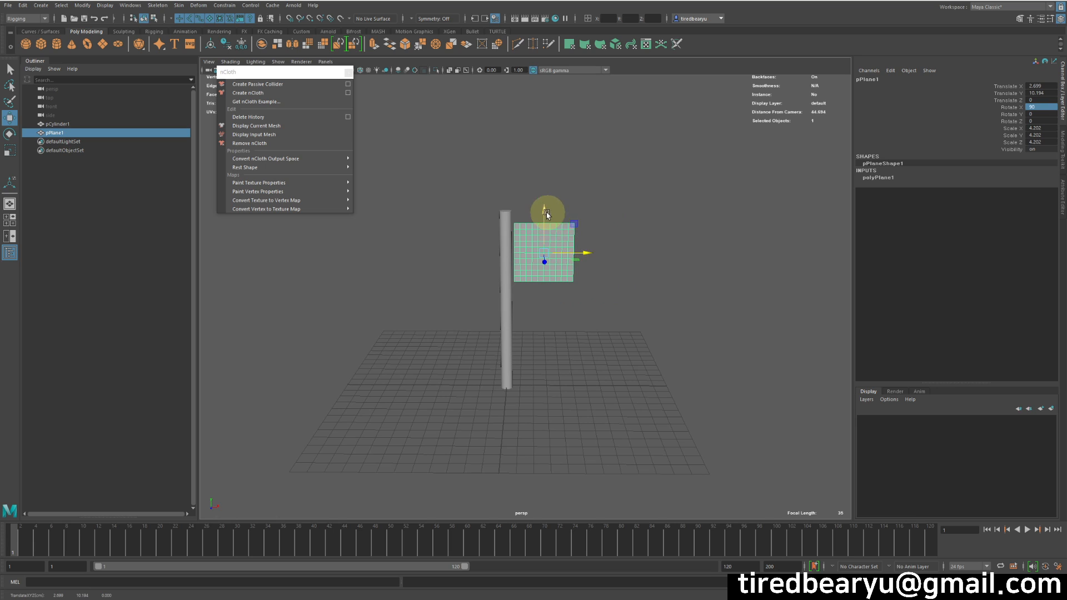
Widen the plane to an X scale of about 7.89 and position it at about X 4.72, Y 10.71.
alt+middle_drag(540, 200, 562, 217)
mouse_move(561, 216)
alt+right_down()
mouse_move(584, 235)
mouse_move(552, 232)
alt+right_up()
drag(552, 247, 574, 247)
key(r)
alt+middle_drag(543, 245, 580, 263)
drag(590, 257, 741, 229)
key(w)
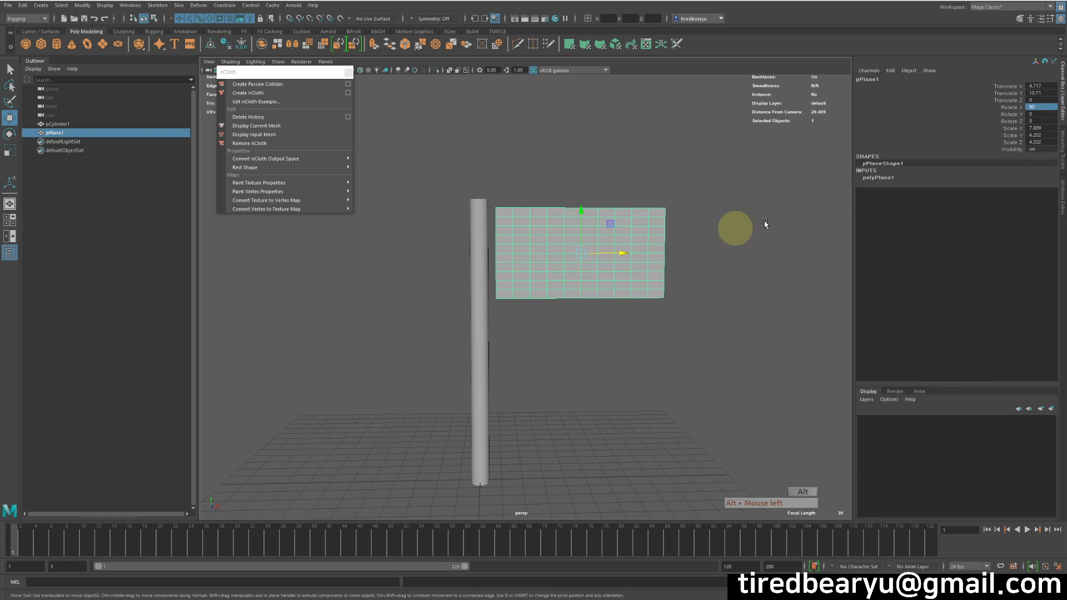
Increase the plane's width subdivisions to 18.
click(884, 178)
click(995, 198)
middle_drag(828, 223, 836, 224)
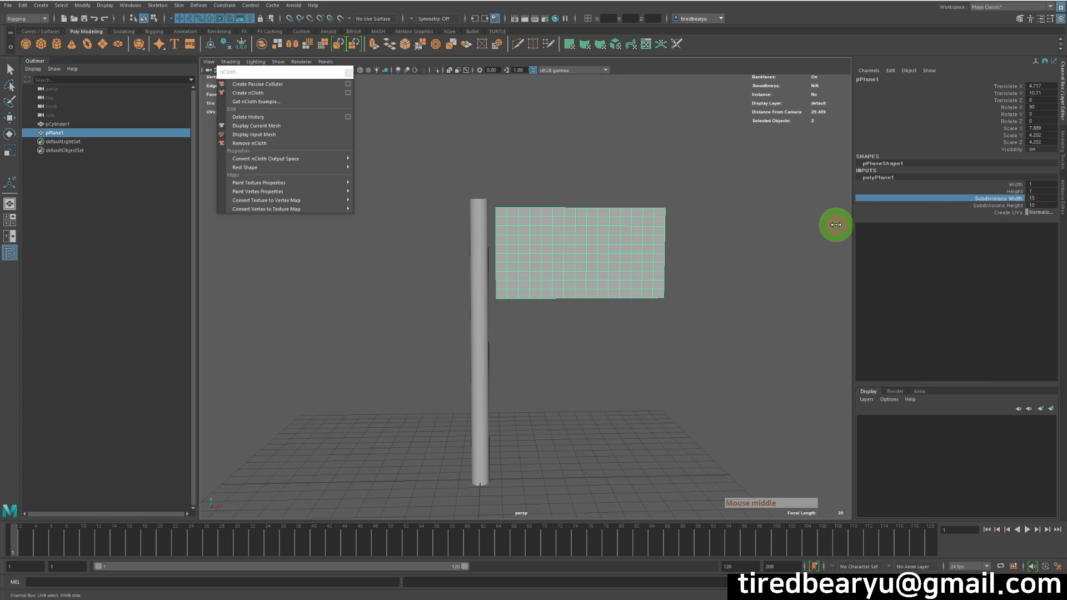
middle_drag(674, 222, 682, 220)
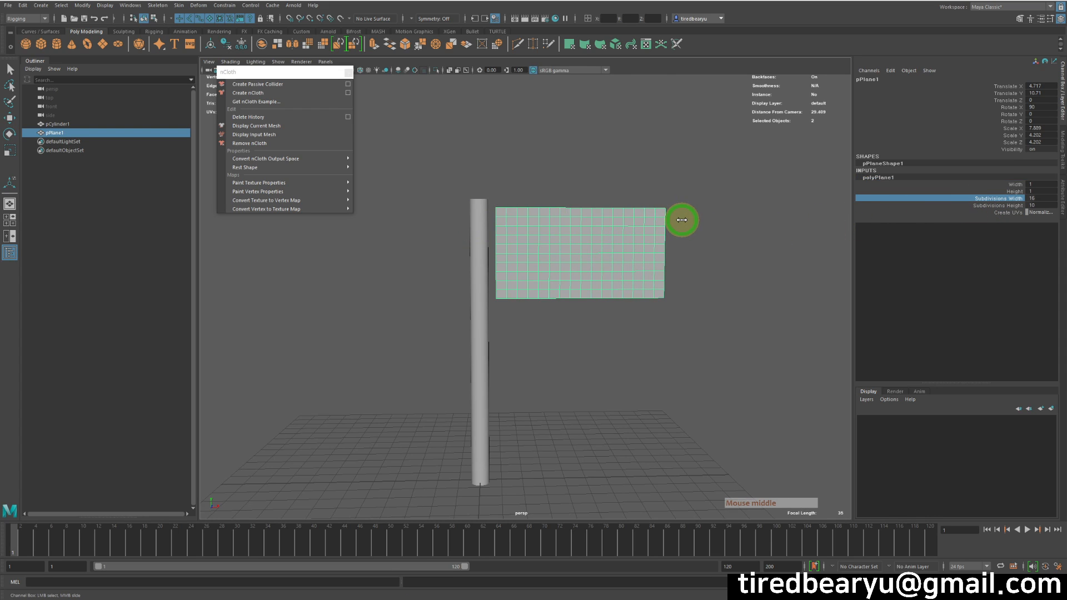
click(707, 239)
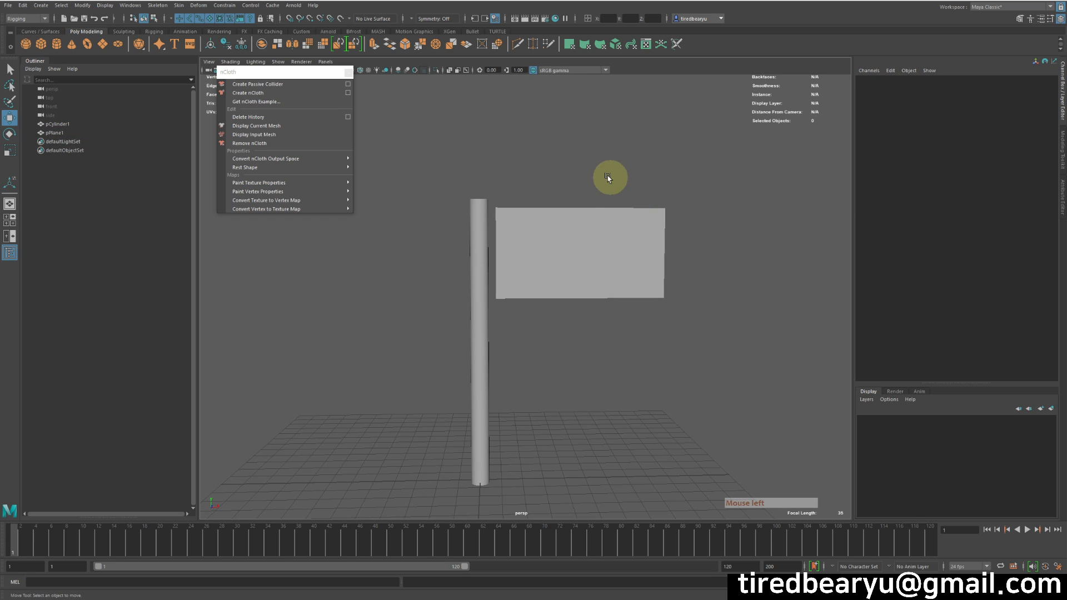
Smooth the flag plane with one division to refine its mesh.
key(w)
drag(624, 186, 650, 315)
alt+middle_drag(548, 248, 561, 232)
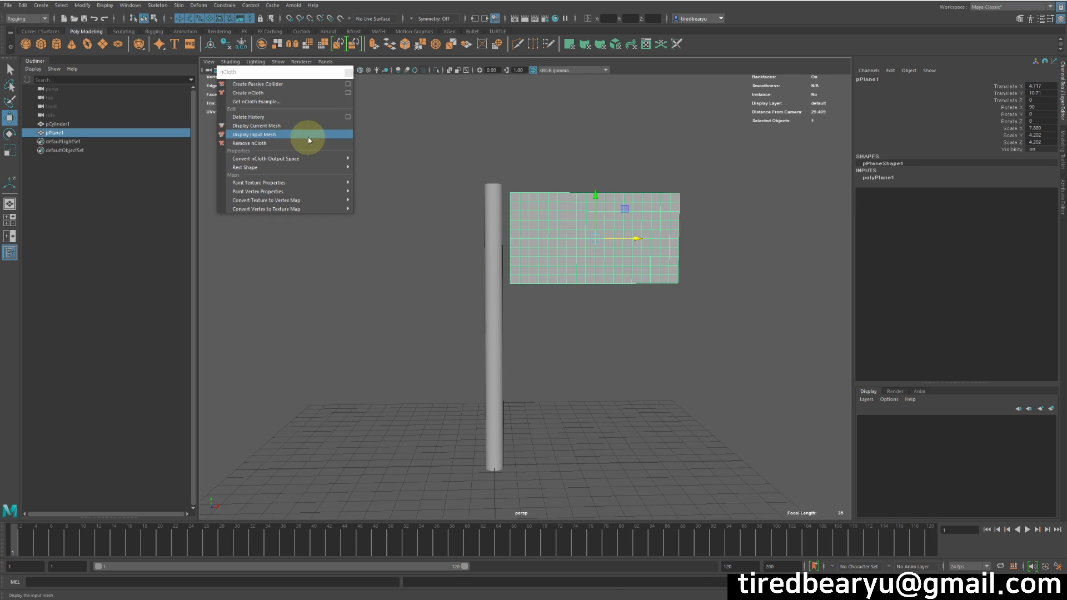
click(307, 43)
click(576, 158)
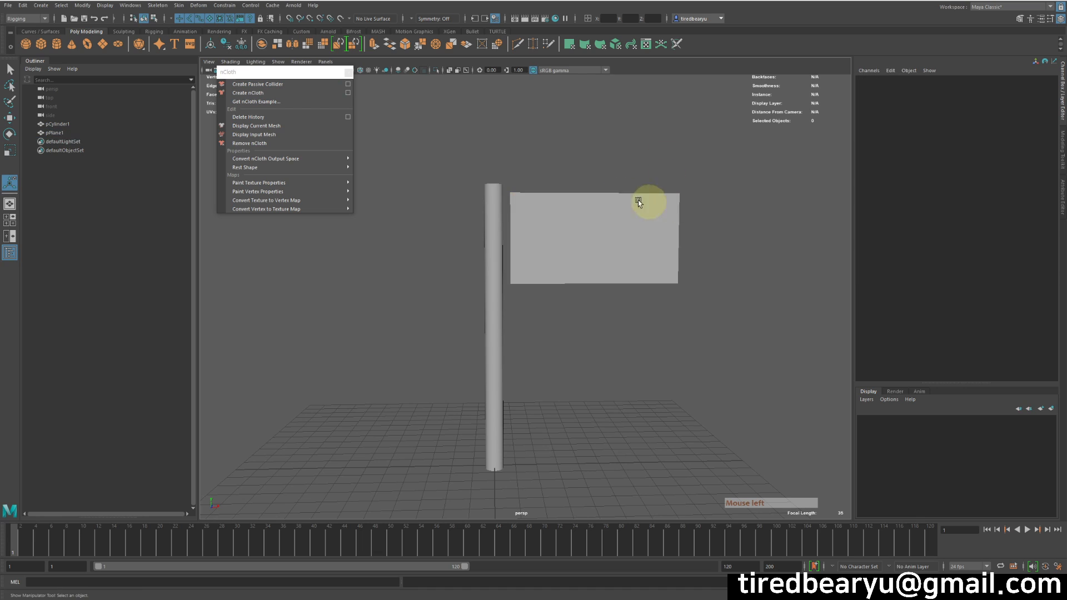
alt+drag(608, 192, 589, 209)
click(635, 258)
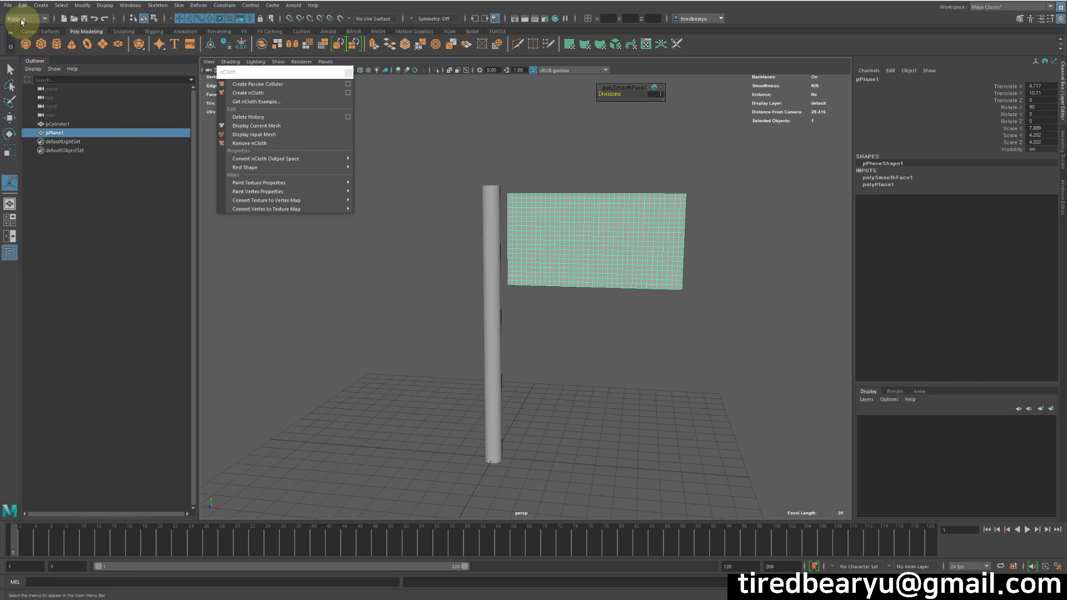
Switch to the FX menu set, close the floating nCloth palette and turn the flag plane into nCloth.
click(13, 18)
click(19, 48)
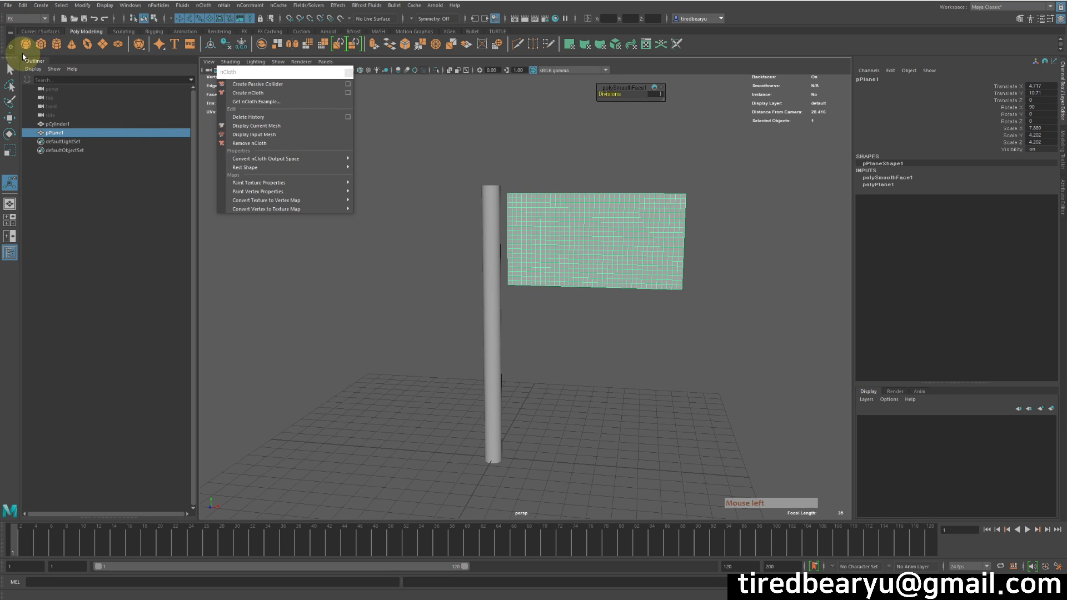
click(348, 72)
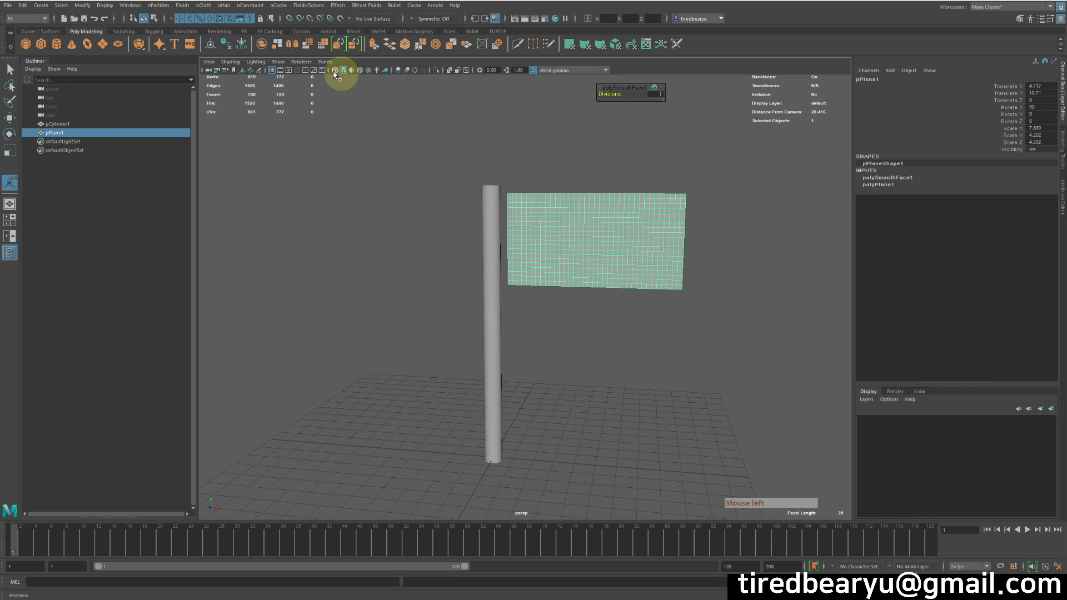
click(203, 7)
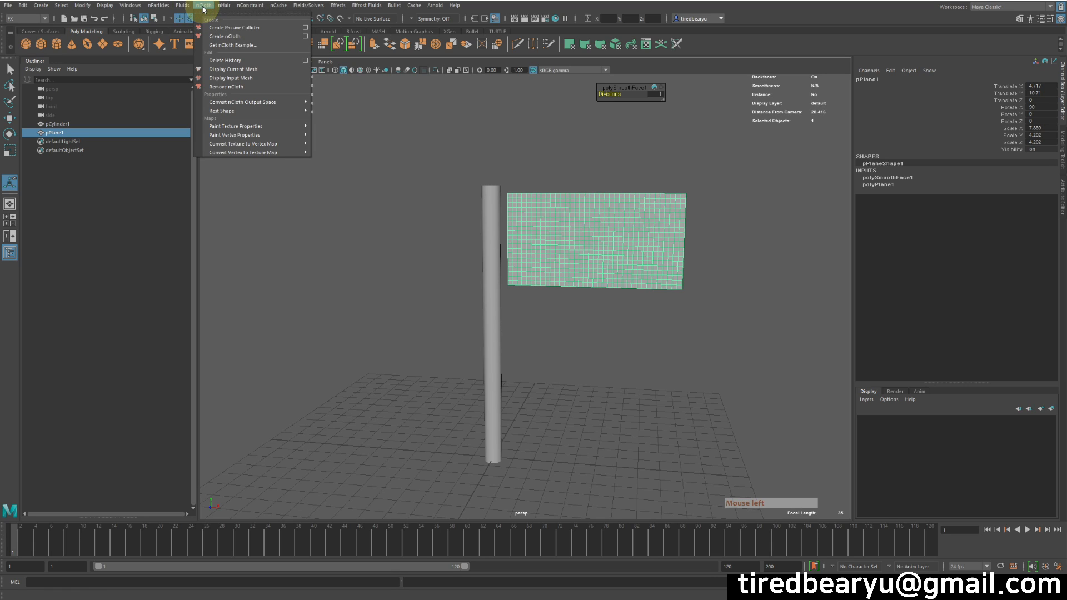
click(222, 37)
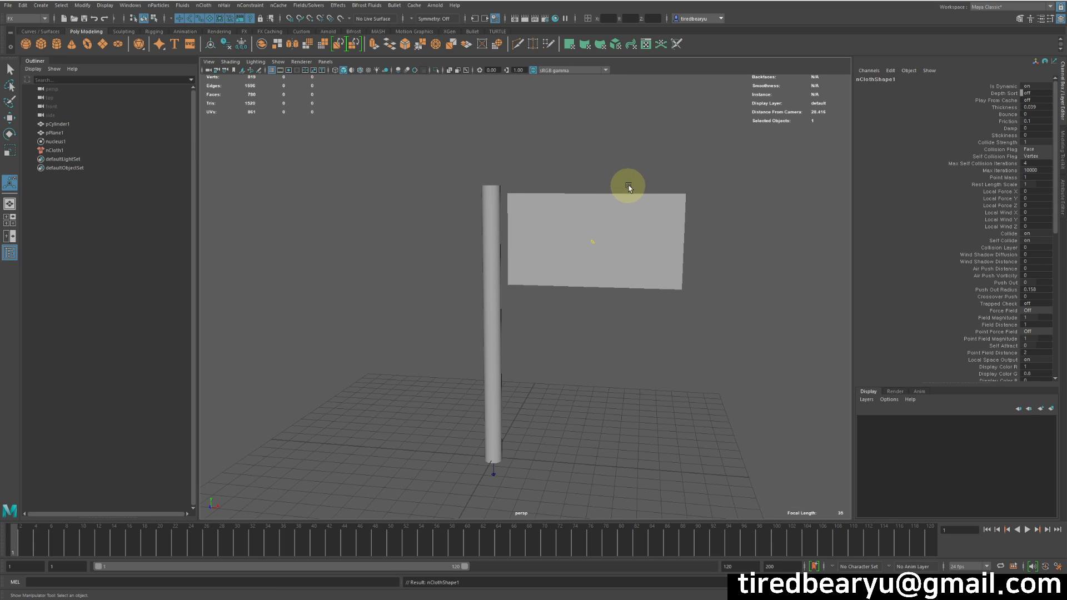
Play the cloth simulation on the flag plane and return to the first frame.
drag(628, 187, 861, 325)
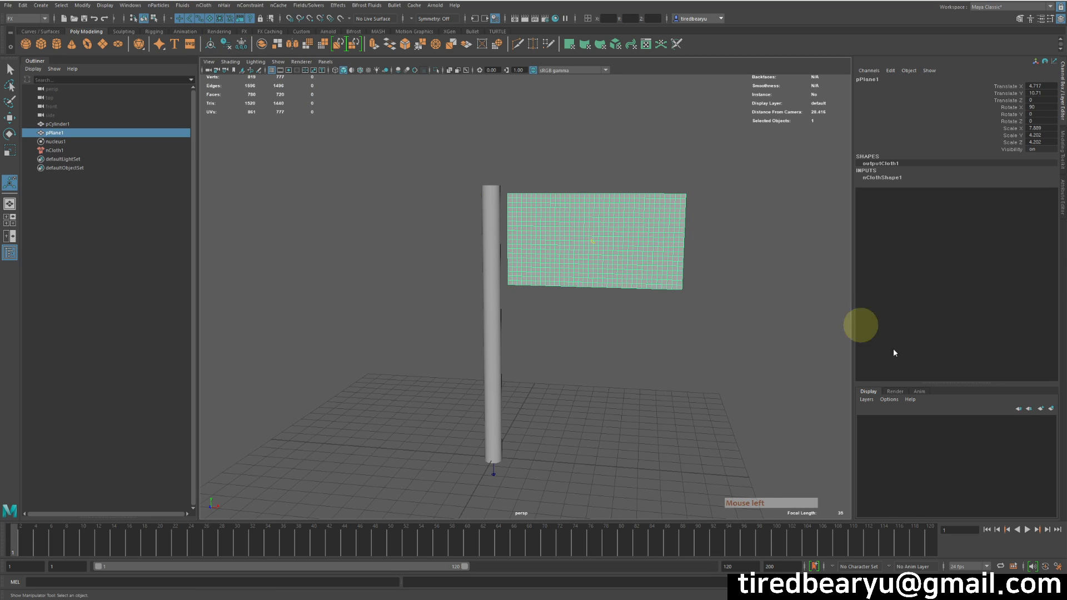
click(1026, 531)
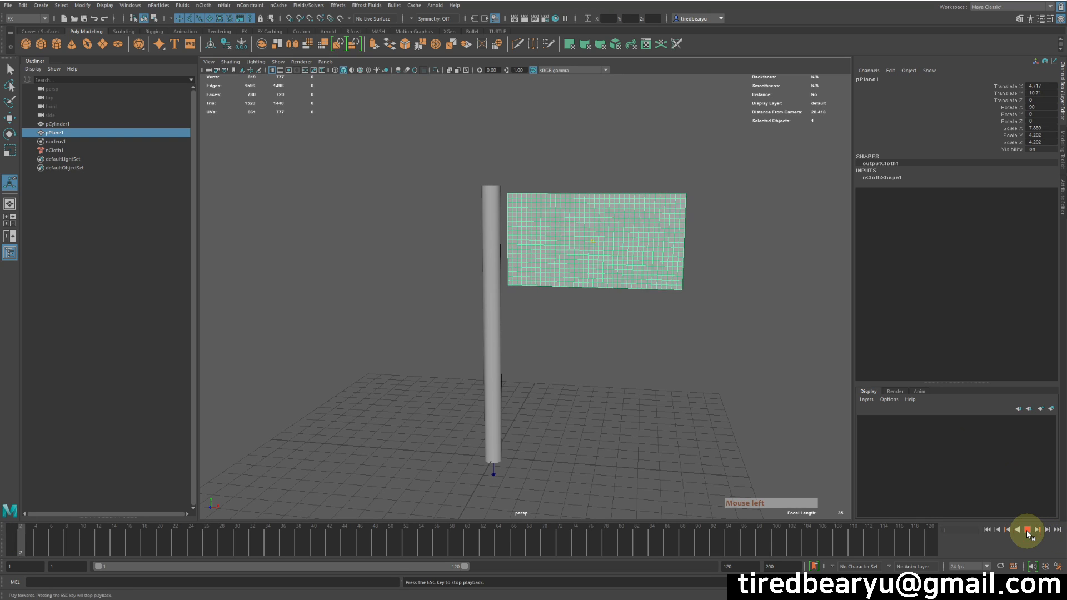
click(987, 530)
Attach the flag's pole-side edge vertices to the pole with a Point to Surface constraint and play the simulation.
click(489, 202)
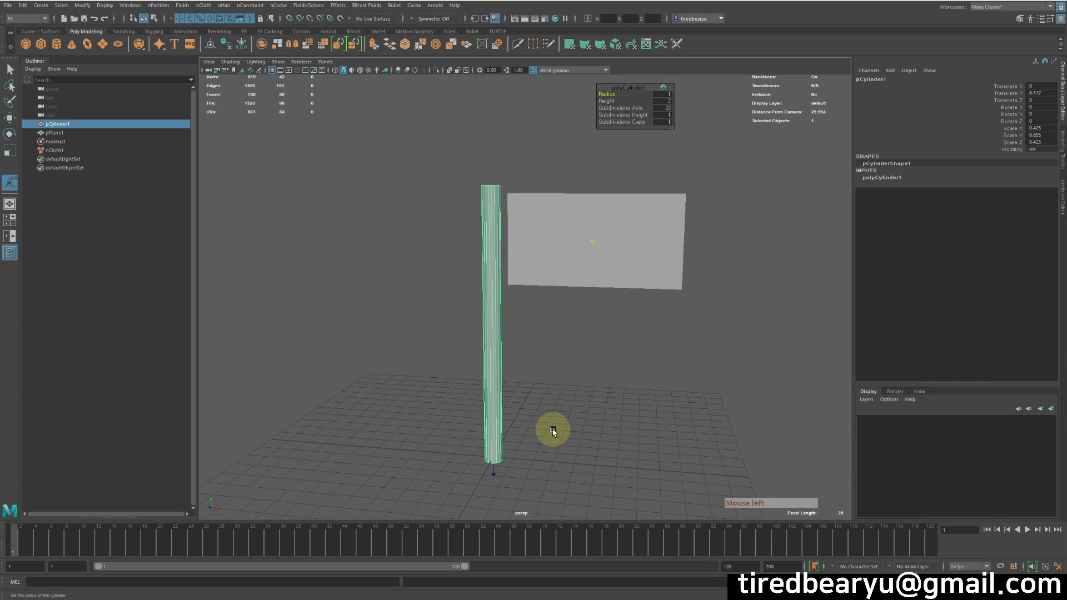
mouse_move(530, 225)
right_down()
mouse_move(498, 225)
mouse_move(529, 212)
right_up()
click(531, 219)
drag(499, 171, 510, 332)
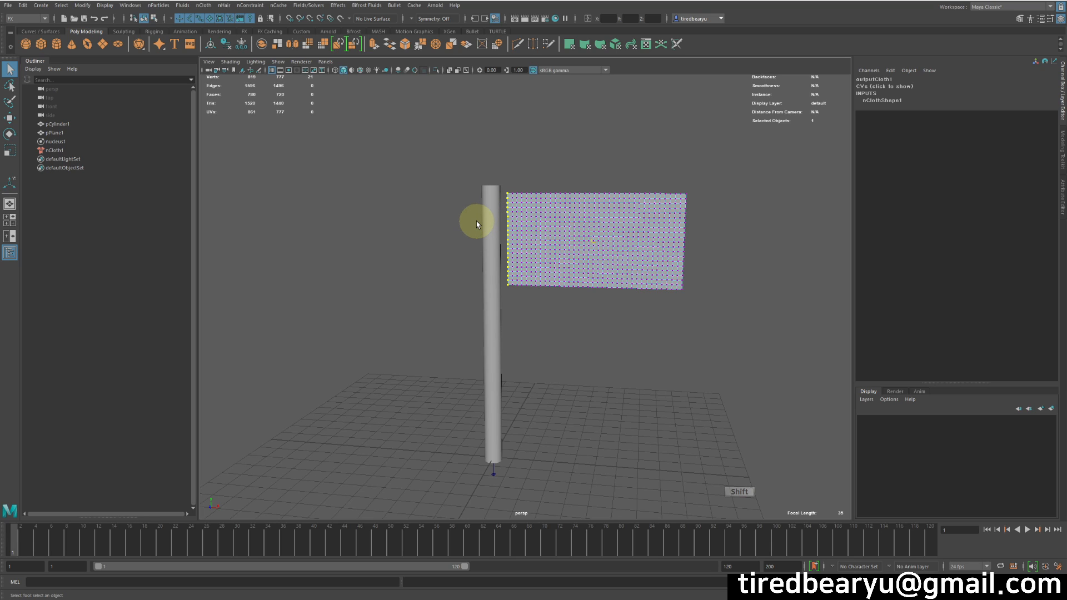
shift+click(502, 249)
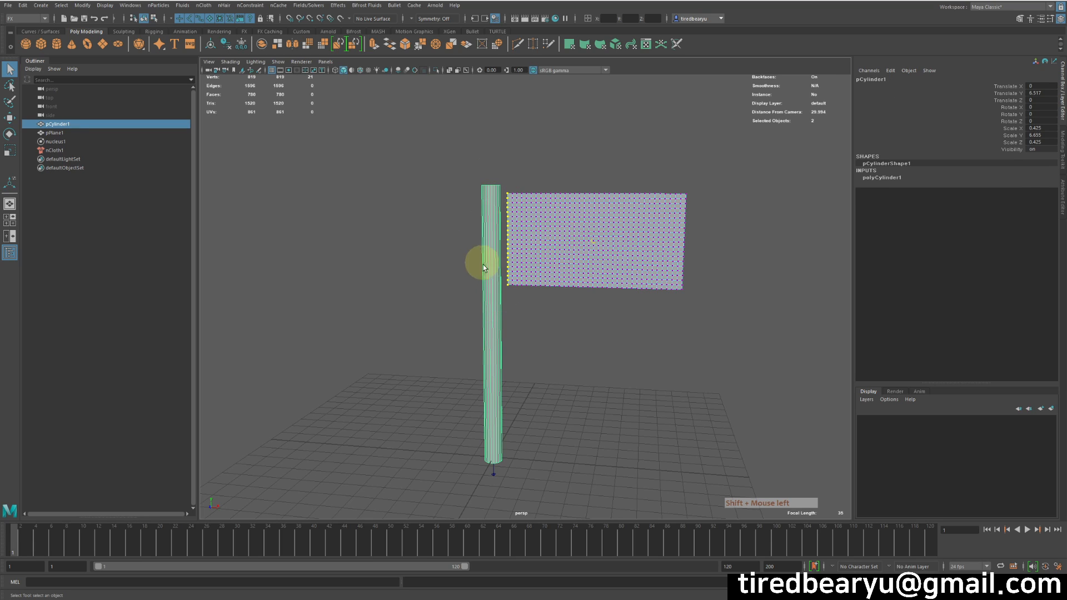
click(251, 5)
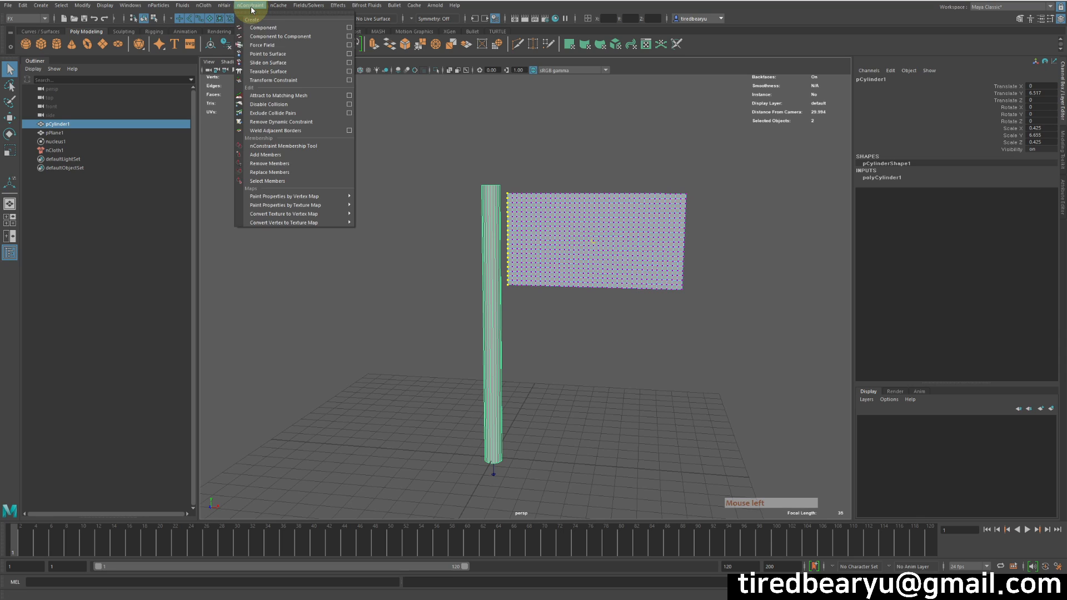
click(276, 53)
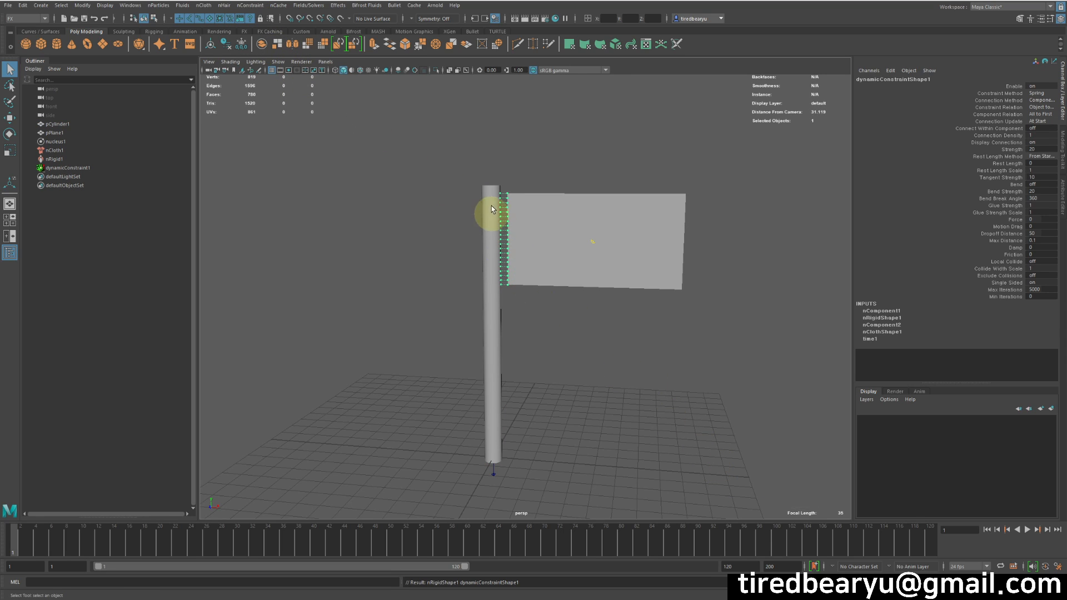
click(1027, 530)
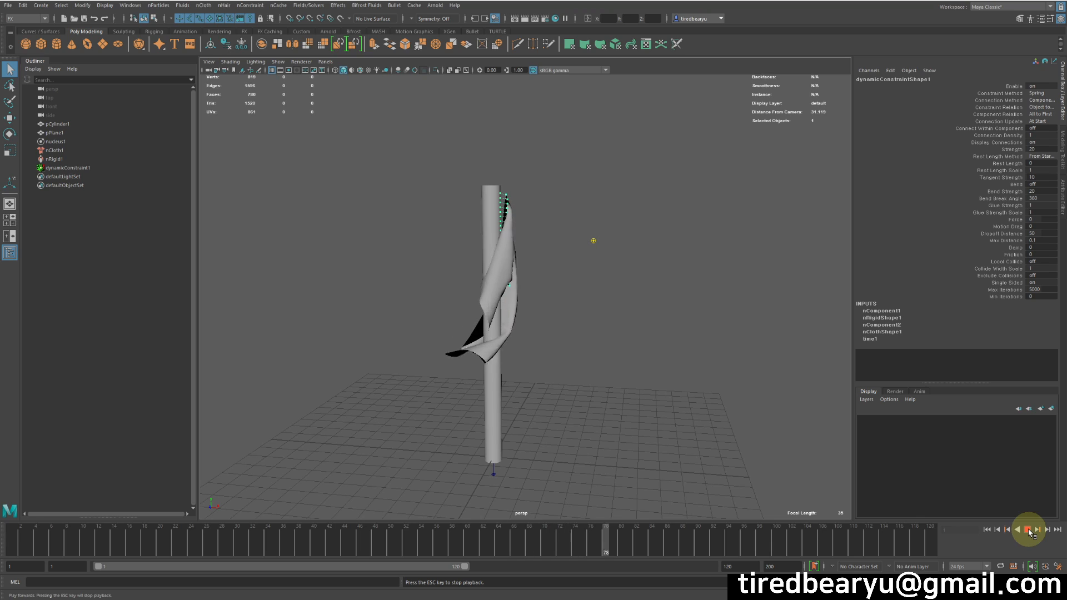
click(1027, 530)
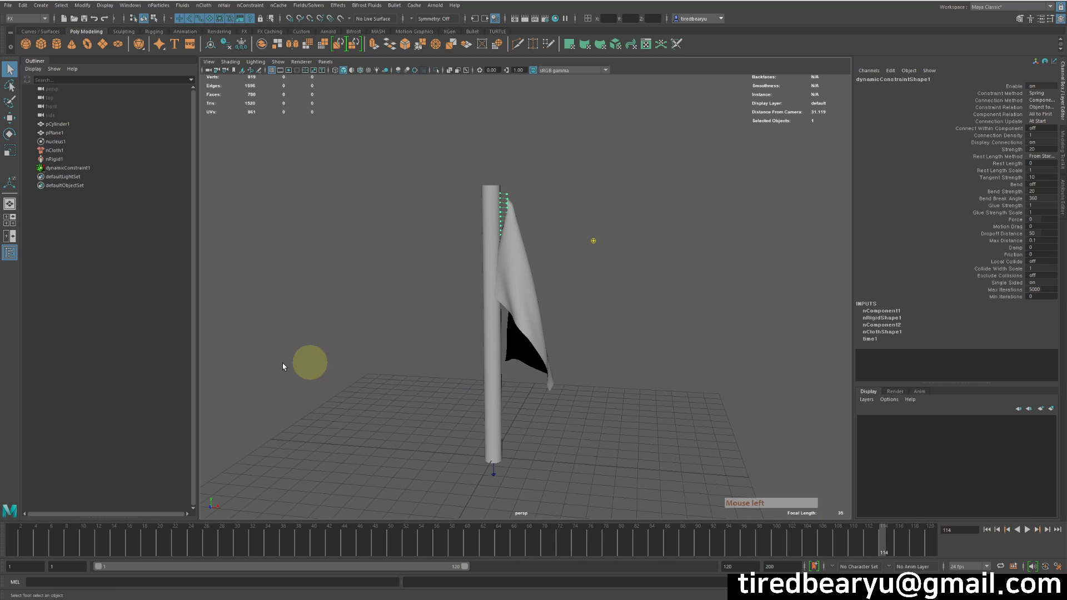
Set the nucleus wind speed to about 10.44 and replay the simulation from the first frame.
click(56, 142)
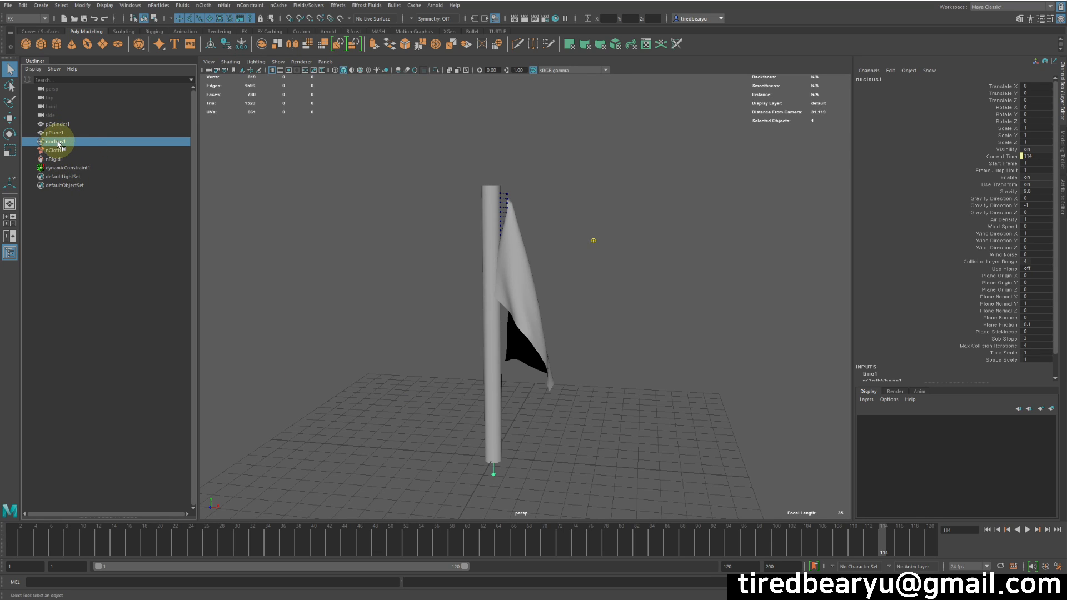
key(ctrl+a)
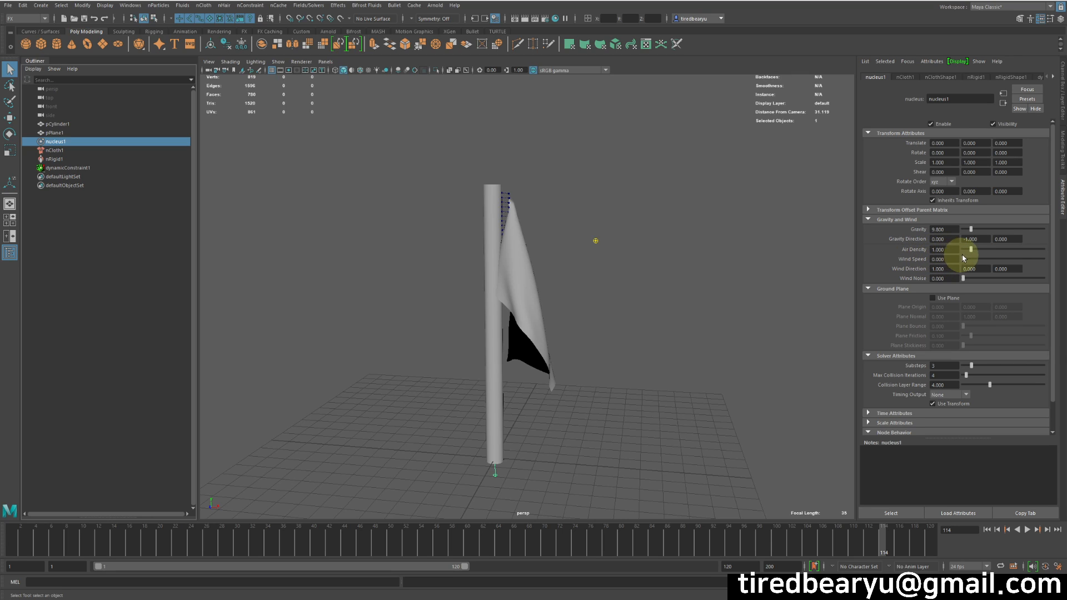
drag(968, 259, 976, 261)
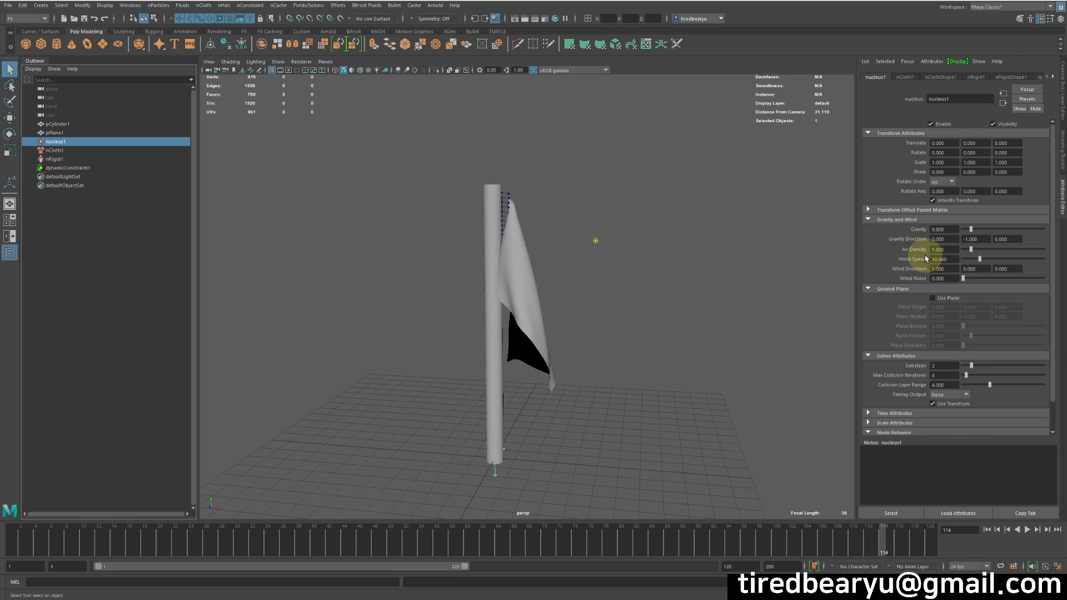
click(987, 531)
click(1020, 531)
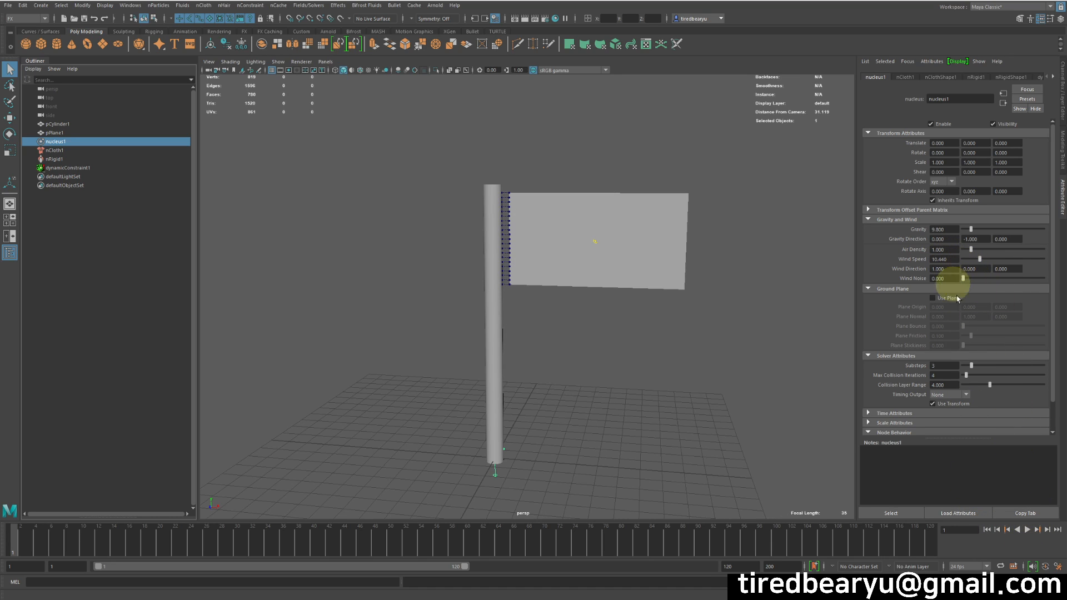
click(1028, 530)
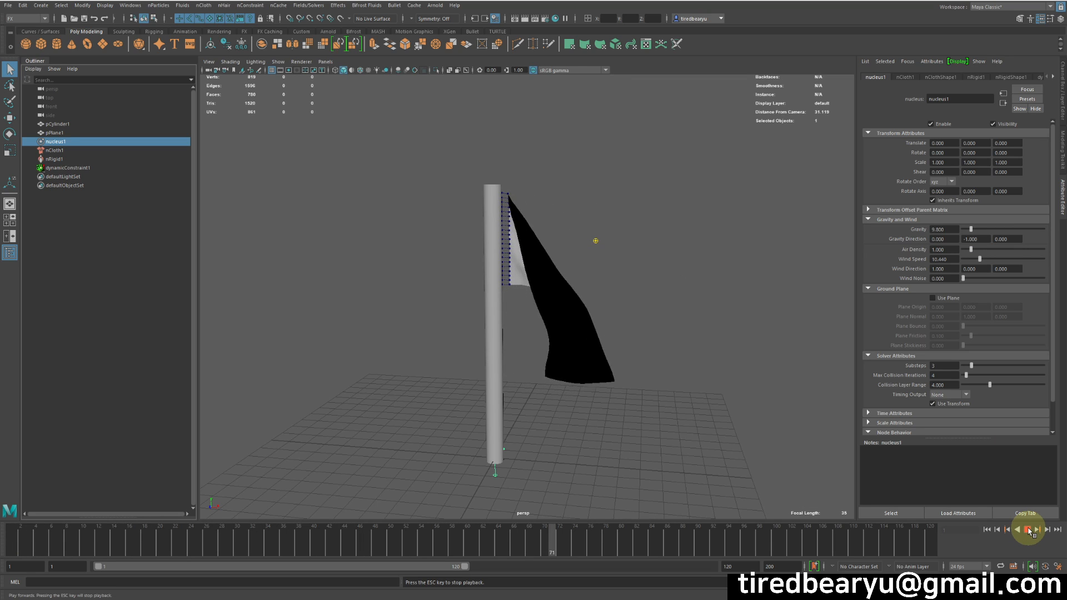
Raise the wind speed to about 15.66 and the wind noise to 1 during playback, and stop the simulation.
drag(982, 259, 988, 261)
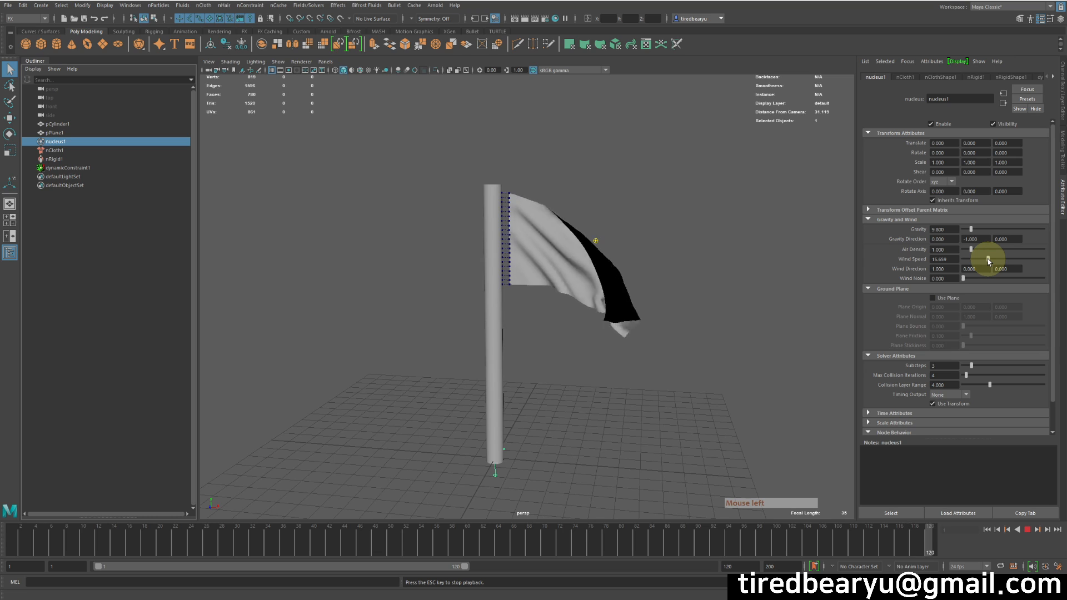
drag(963, 278, 1044, 278)
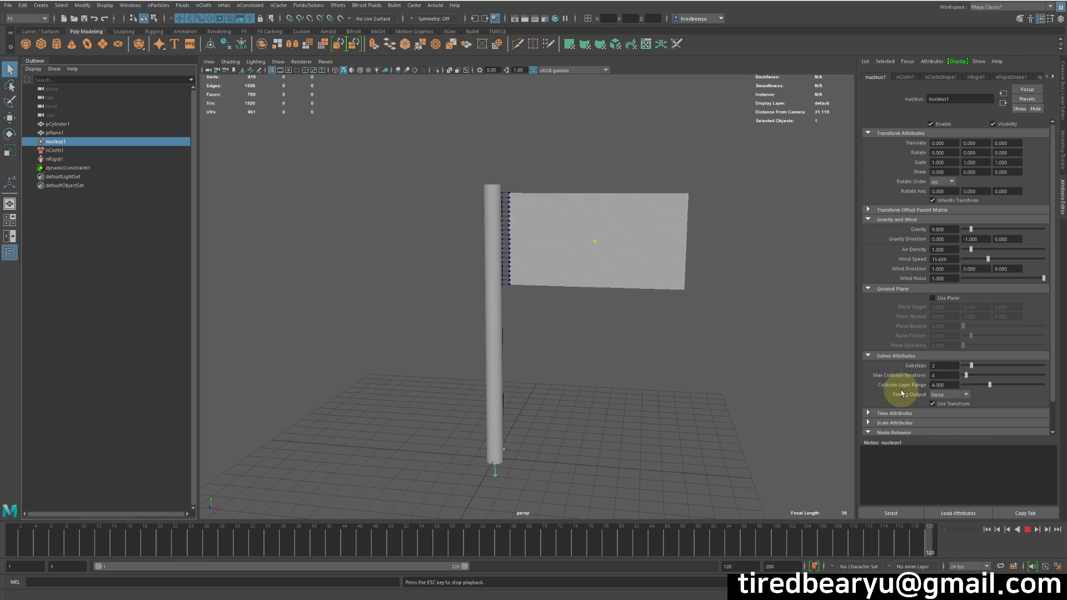
click(1028, 530)
Select the waving flag, play its cloth simulation from a new viewing angle, and stop it at frame 111.
alt+drag(624, 351, 626, 326)
drag(439, 291, 729, 355)
alt+drag(680, 381, 625, 368)
click(589, 248)
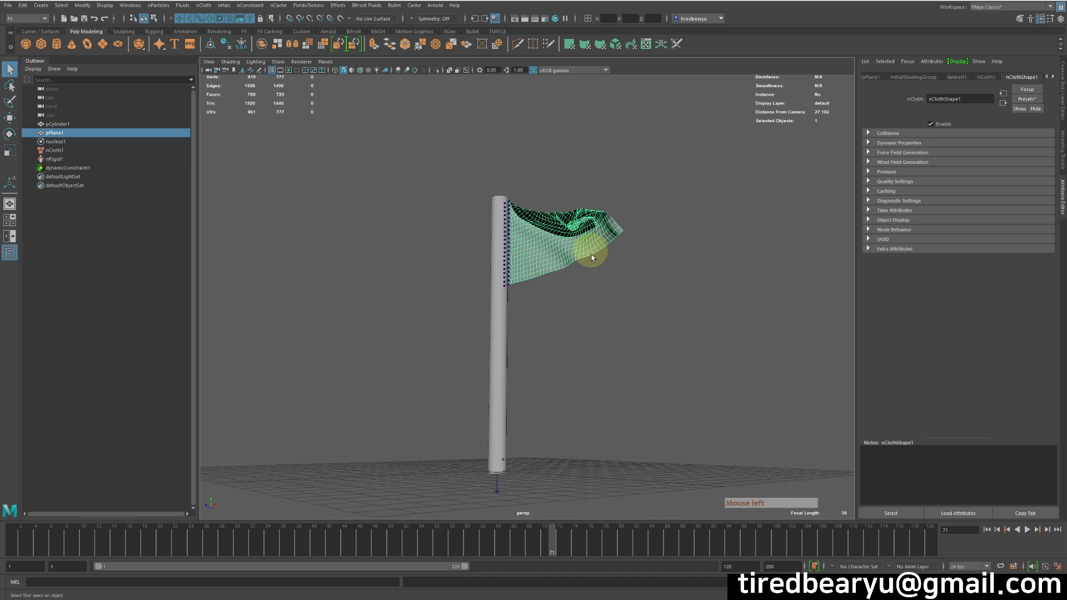
alt+drag(590, 251, 628, 278)
click(1026, 529)
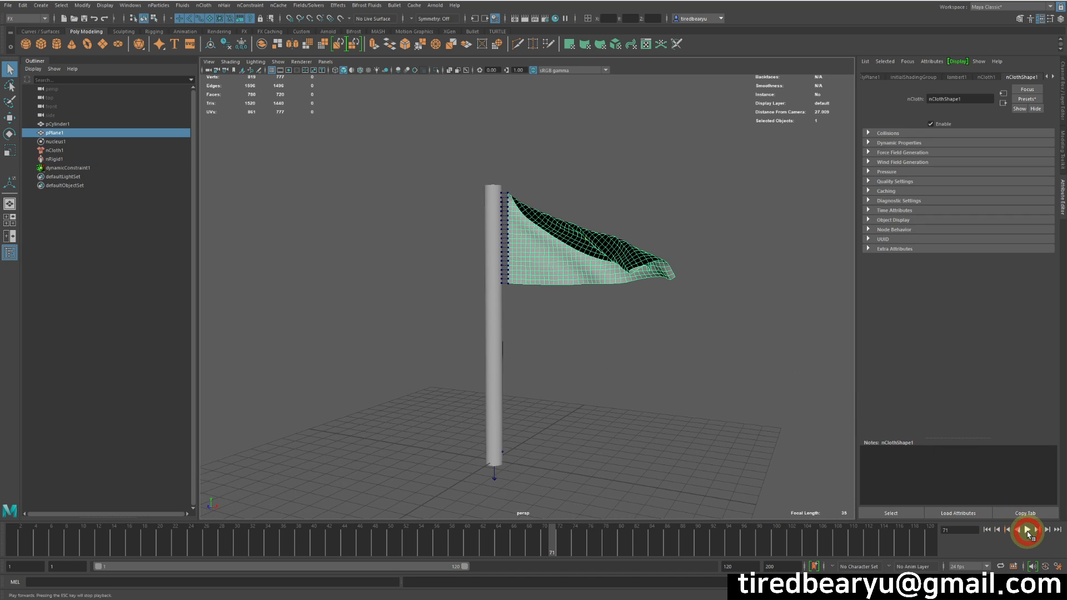
click(1028, 529)
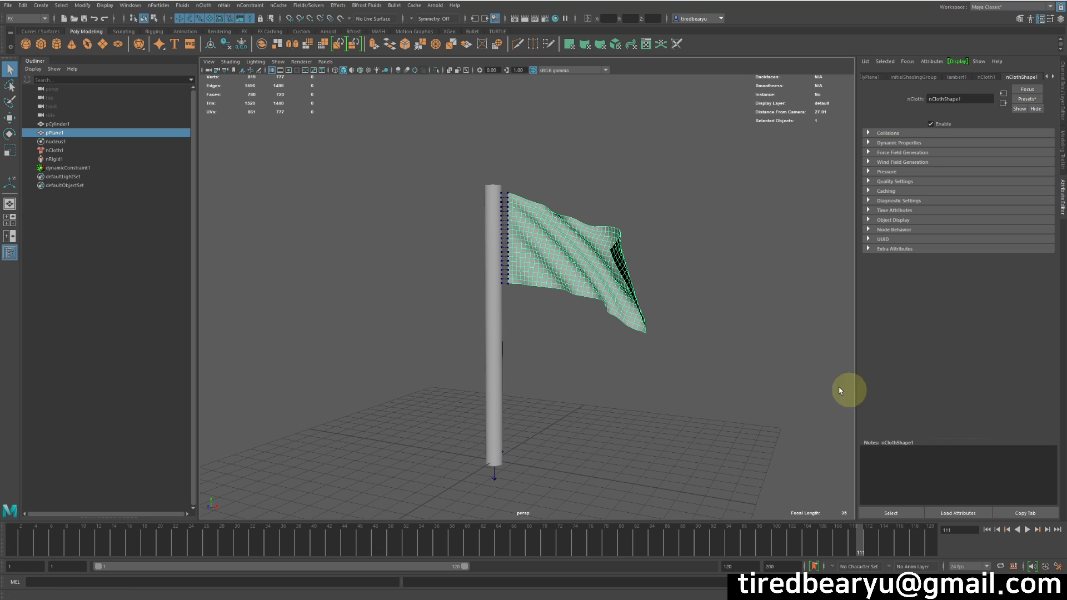
Export the selected pole and flag as an Alembic cache for frames 1 to 200, replacing flag.abc.
shift+drag(428, 333, 625, 272)
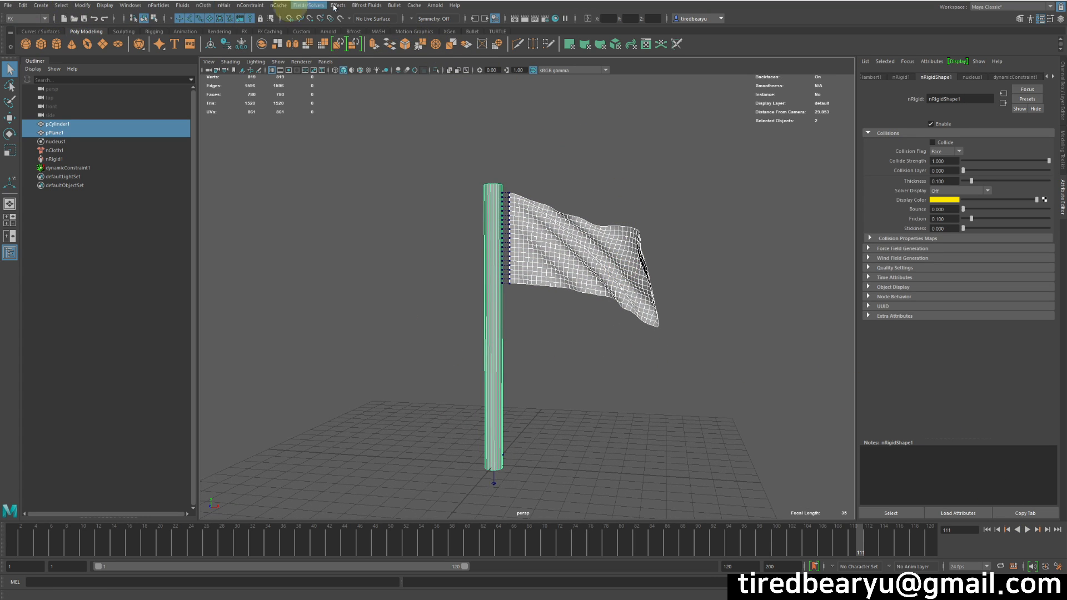
click(414, 5)
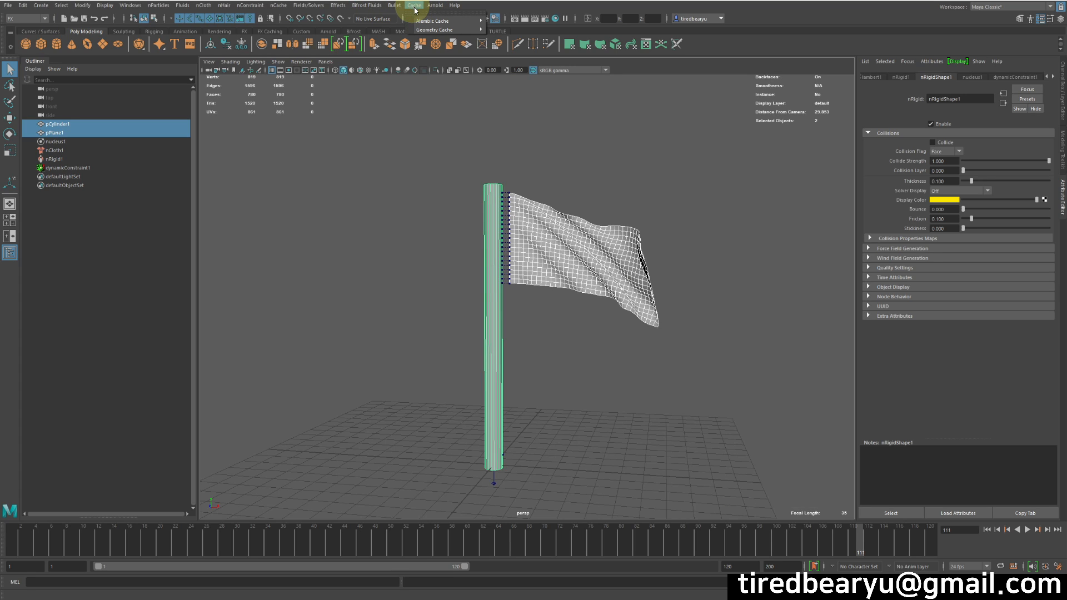
mouse_move(422, 23)
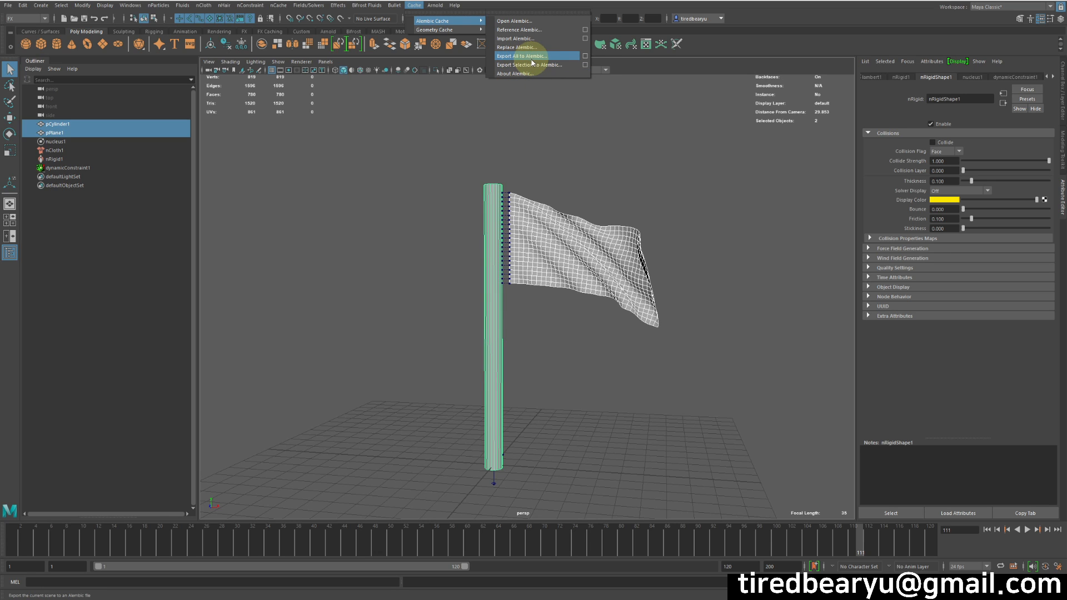
click(545, 65)
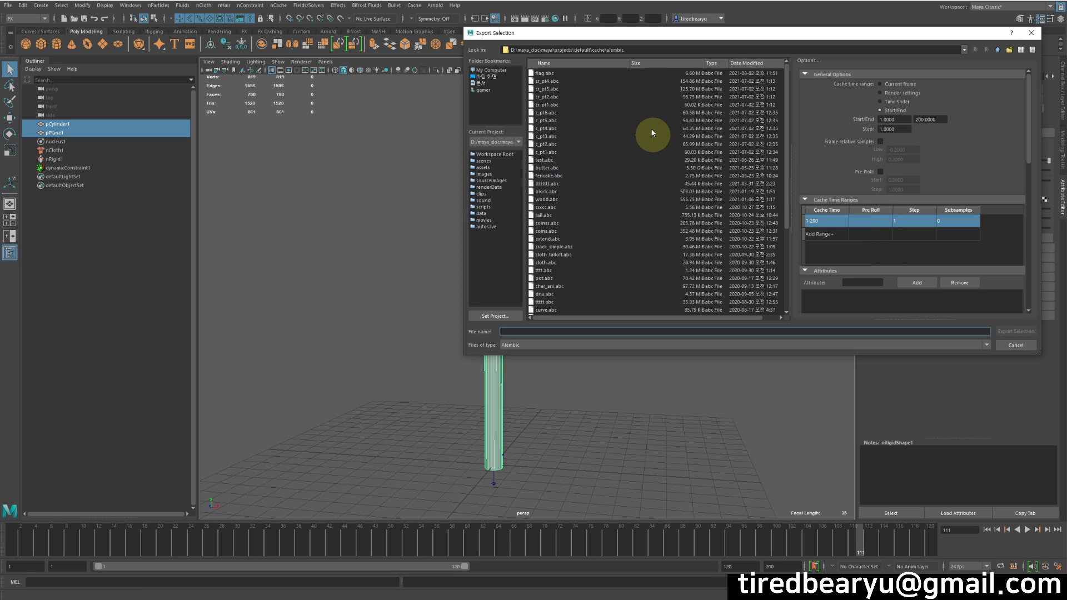
double_click(550, 72)
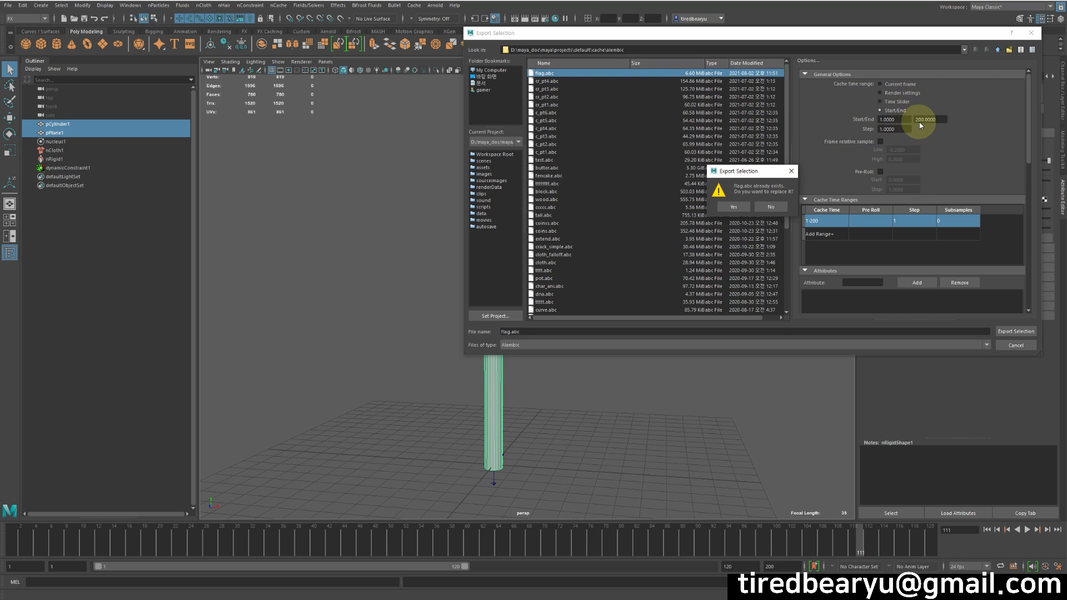
click(734, 207)
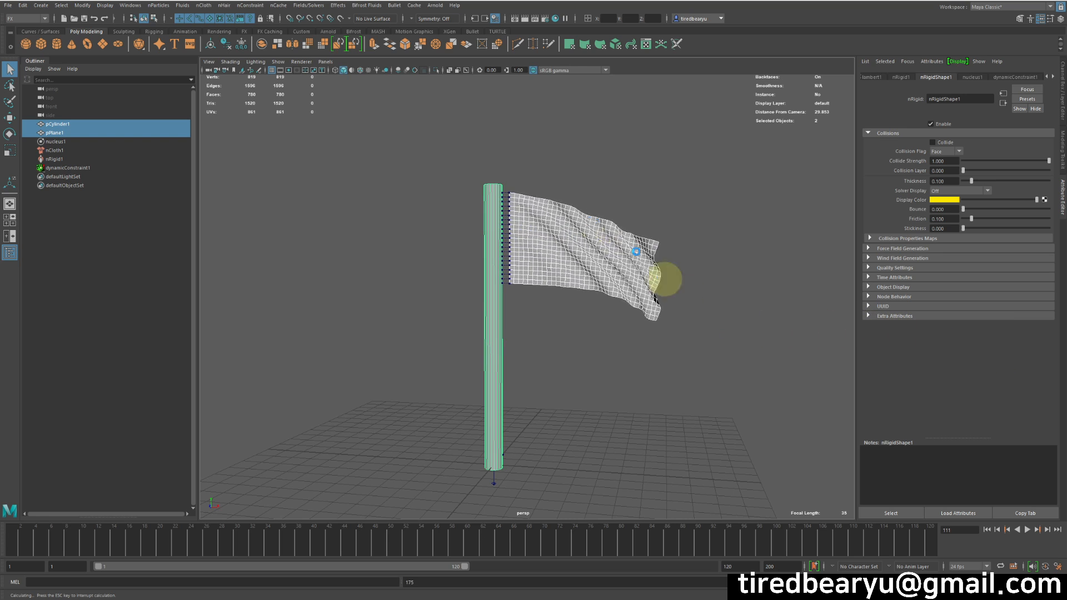
Start a new empty scene without saving the current one.
alt+drag(633, 362, 689, 351)
key(5)
click(742, 348)
key(ctrl+n)
key(n)
Import the Alembic cache flag.abc into the scene root, sorting the files by modification date to find it.
click(414, 5)
mouse_move(439, 21)
click(524, 39)
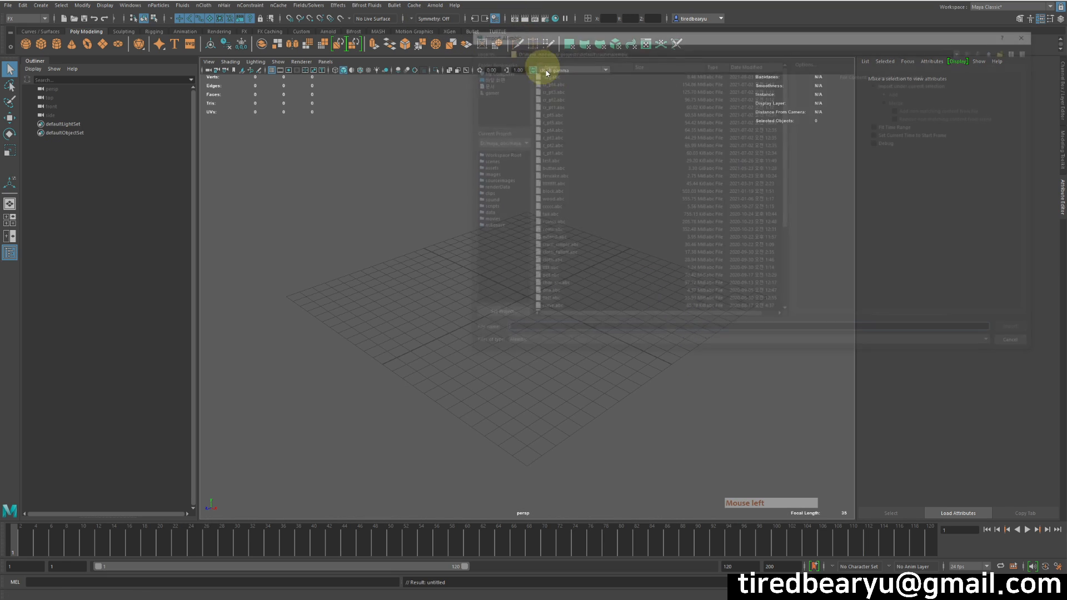
double_click(553, 72)
click(556, 62)
click(550, 73)
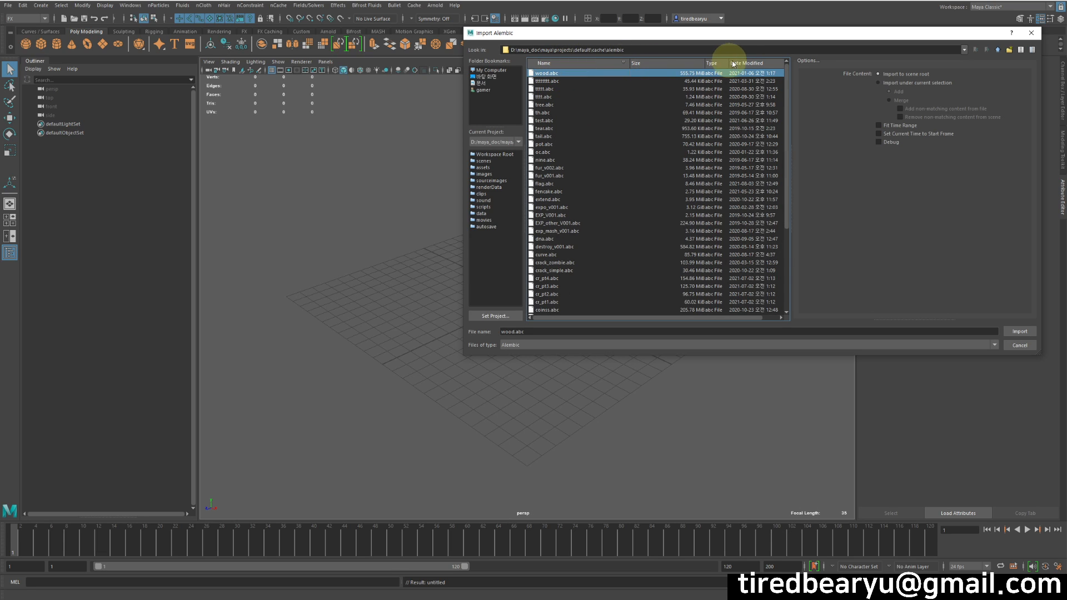
click(750, 63)
click(759, 64)
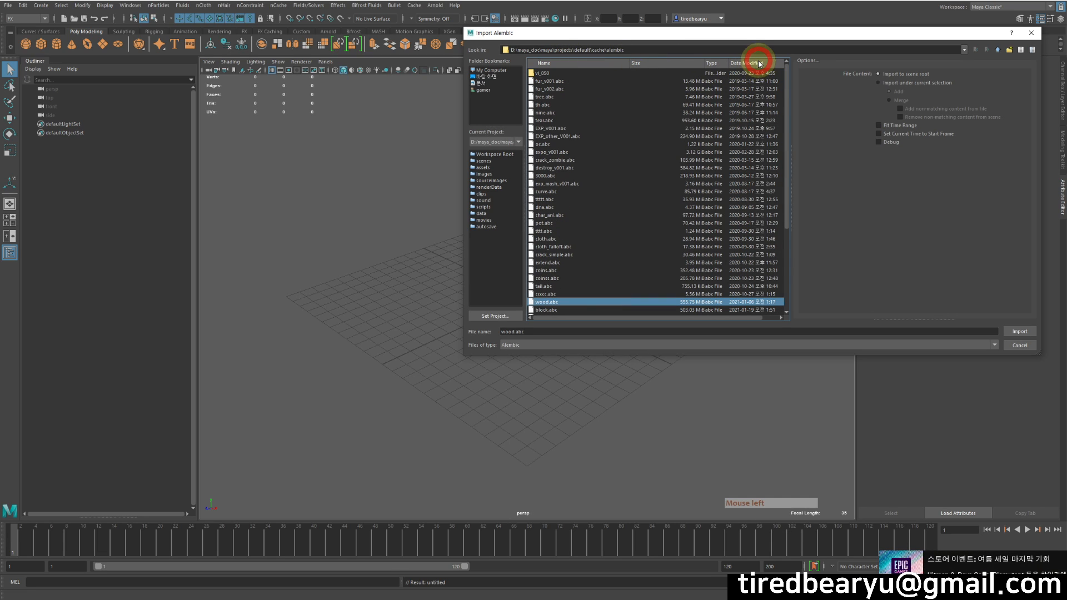
double_click(594, 72)
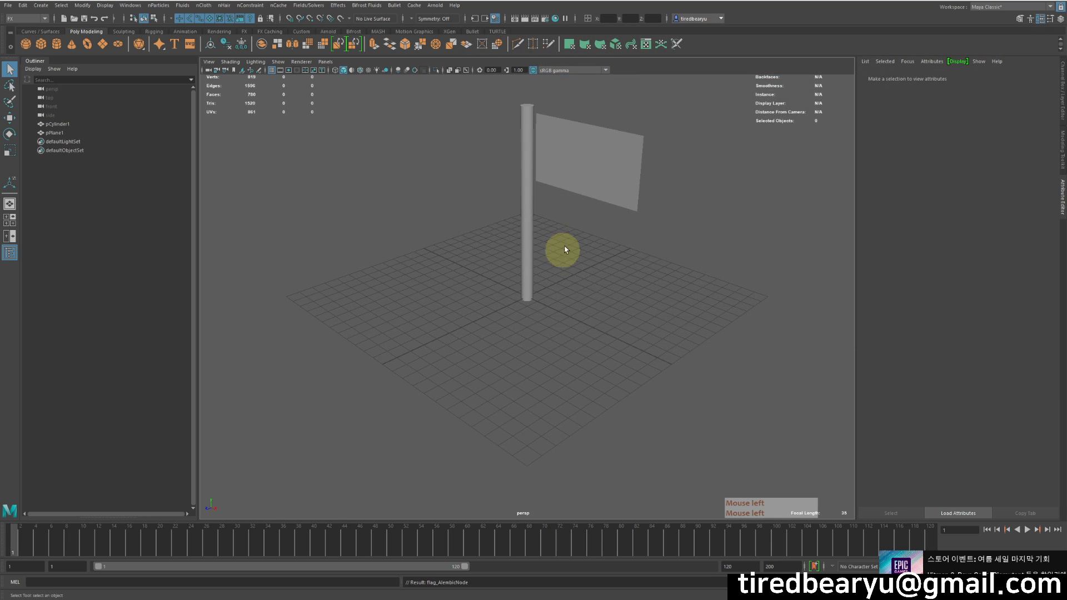
Select the imported flag and scrub its cached animation to frame 114.
click(564, 172)
alt+drag(509, 174, 550, 152)
alt+middle_drag(552, 171, 554, 235)
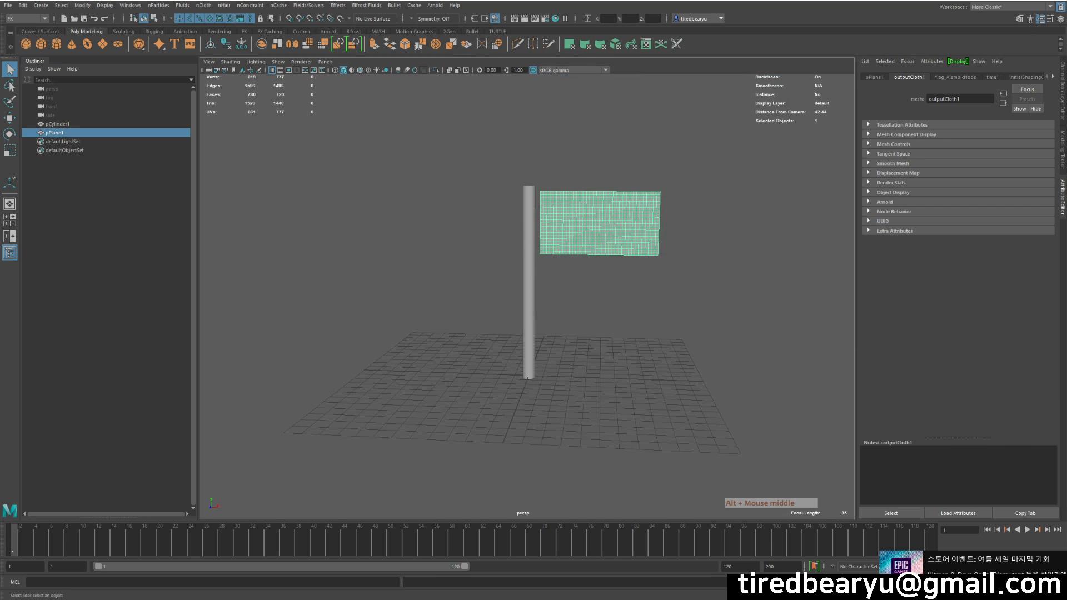
alt+drag(632, 372, 552, 310)
drag(81, 536, 882, 509)
alt+middle_drag(685, 339, 646, 349)
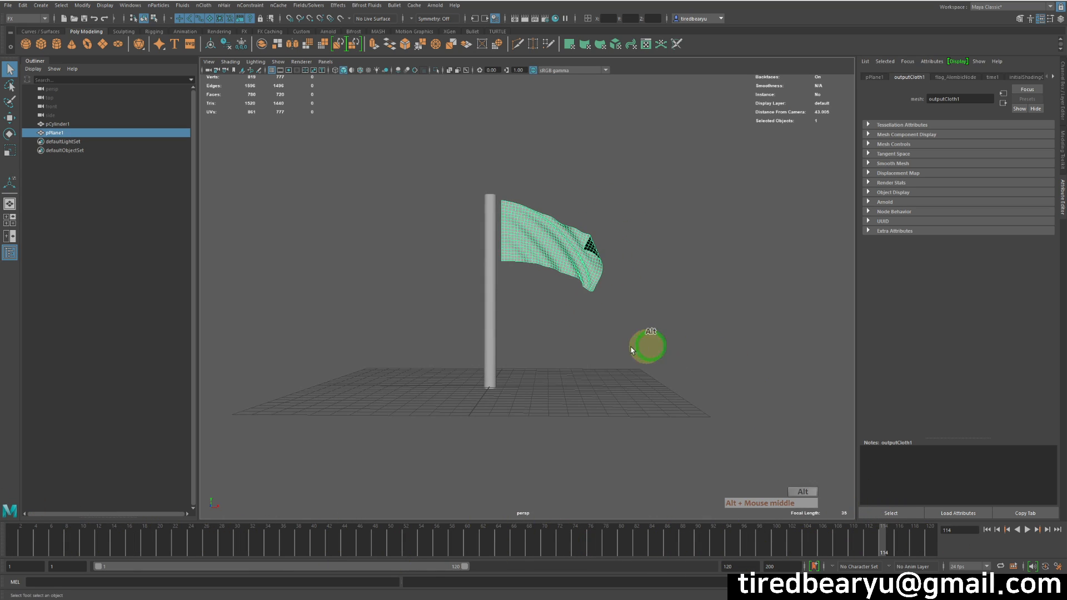
Inspect the imported pole and flag objects, show the flag's channels and inputs, and scrub the animation to frame 120.
click(74, 126)
click(72, 134)
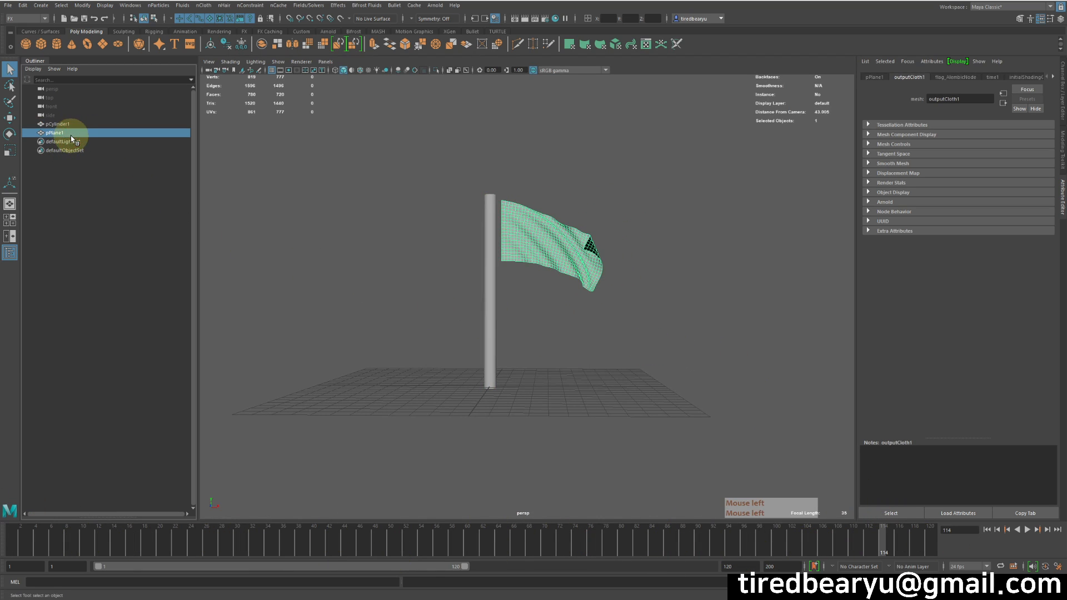
click(72, 124)
click(73, 131)
click(73, 124)
click(614, 307)
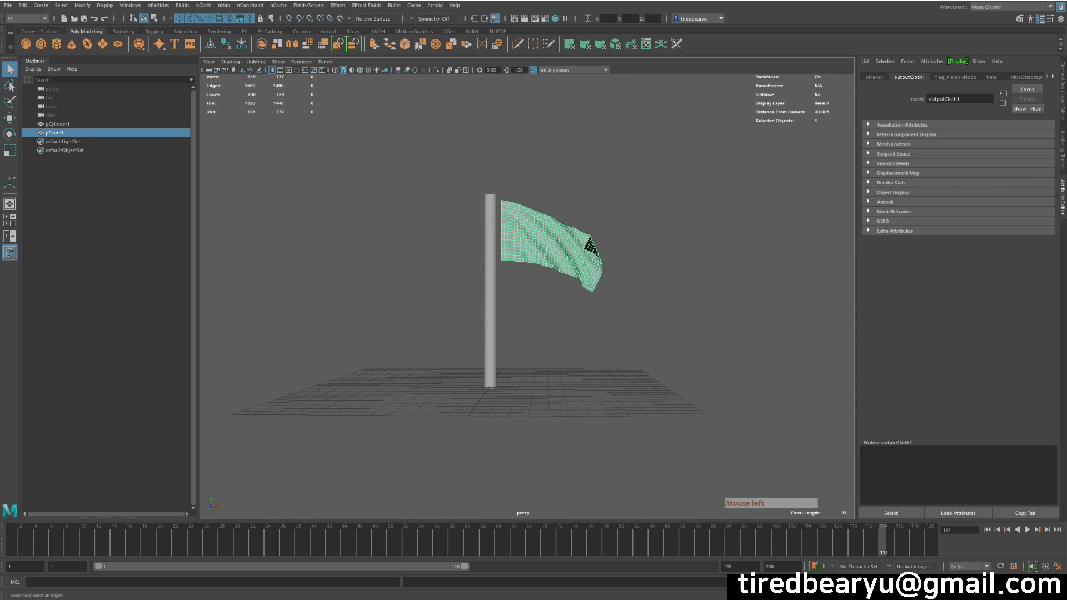
click(1062, 109)
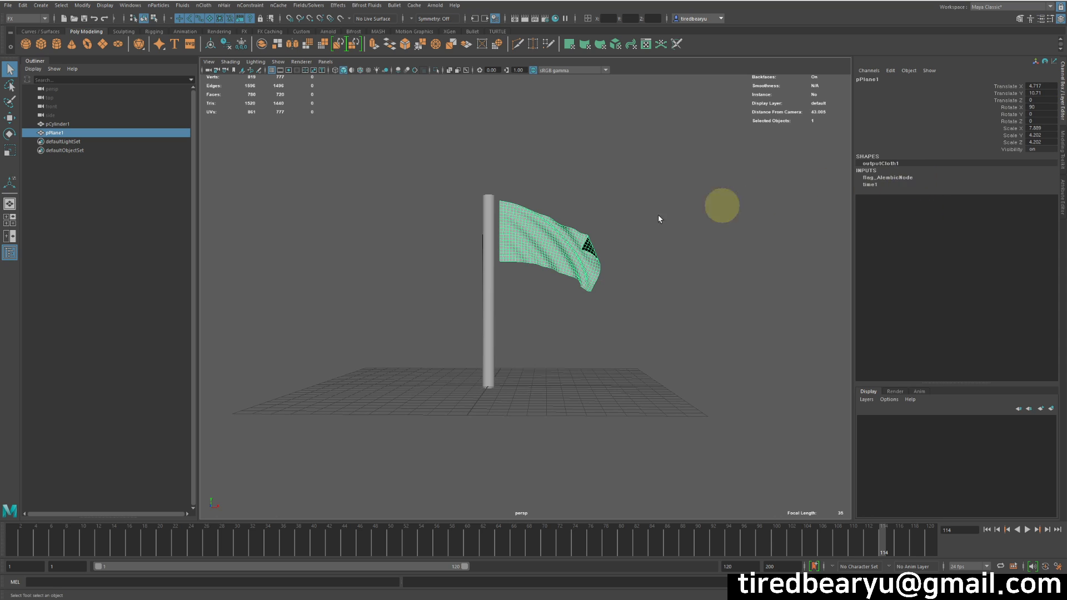
drag(319, 549, 991, 506)
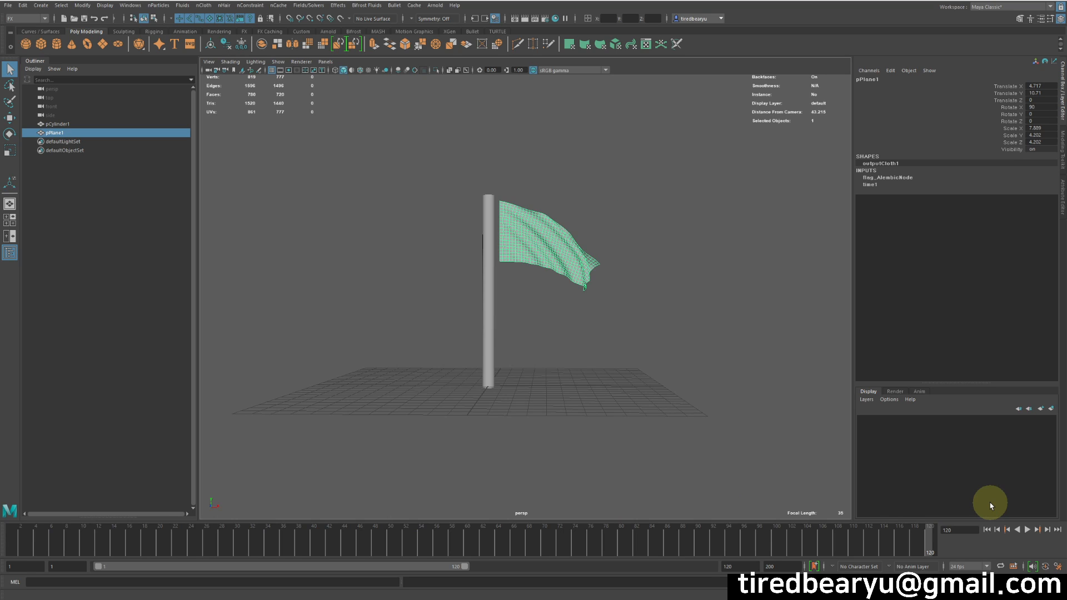
Reselect the cached flag and scrub its animation to frame 62 to examine the cloth motion.
click(667, 345)
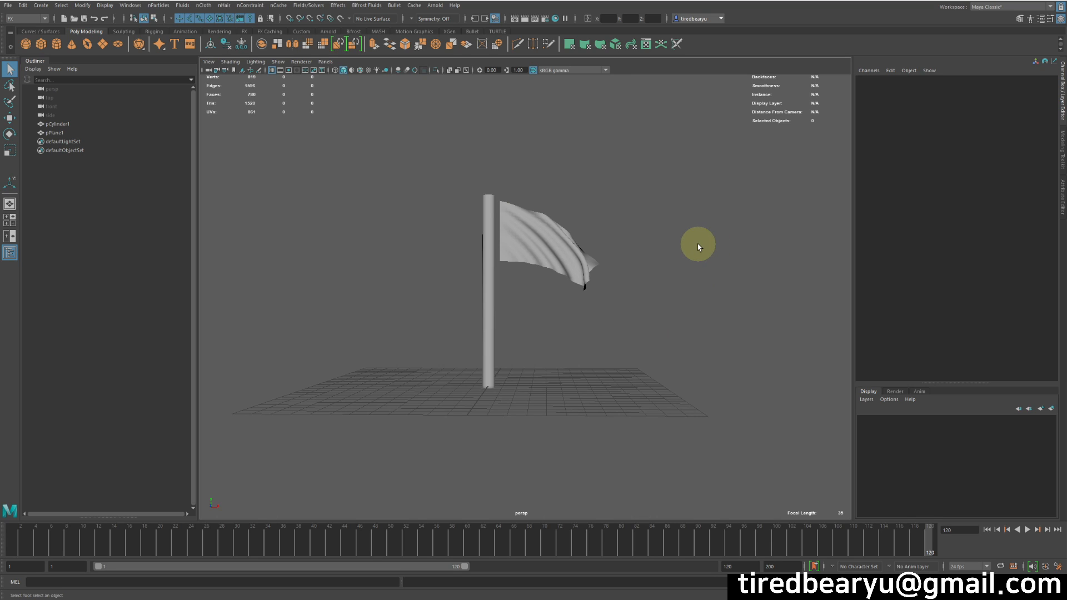
drag(528, 191, 597, 244)
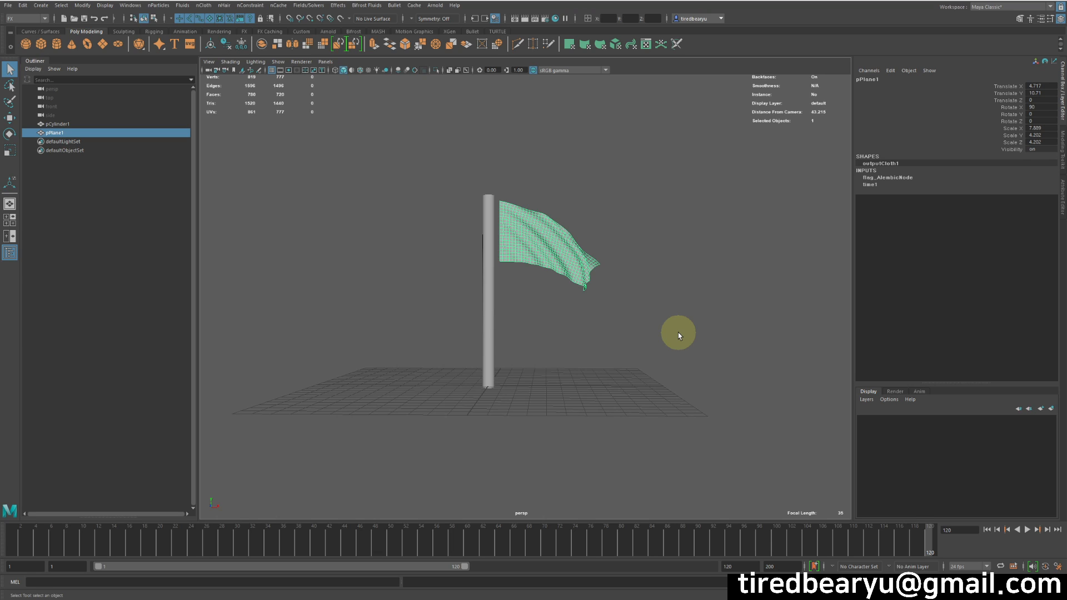
drag(12, 547, 482, 542)
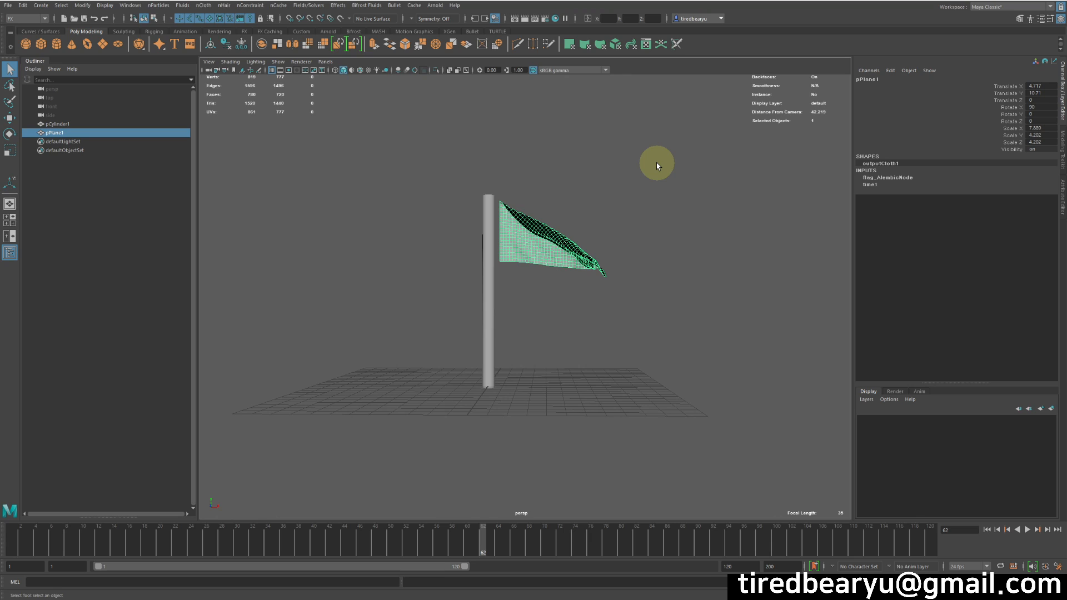
click(587, 206)
drag(537, 196, 586, 326)
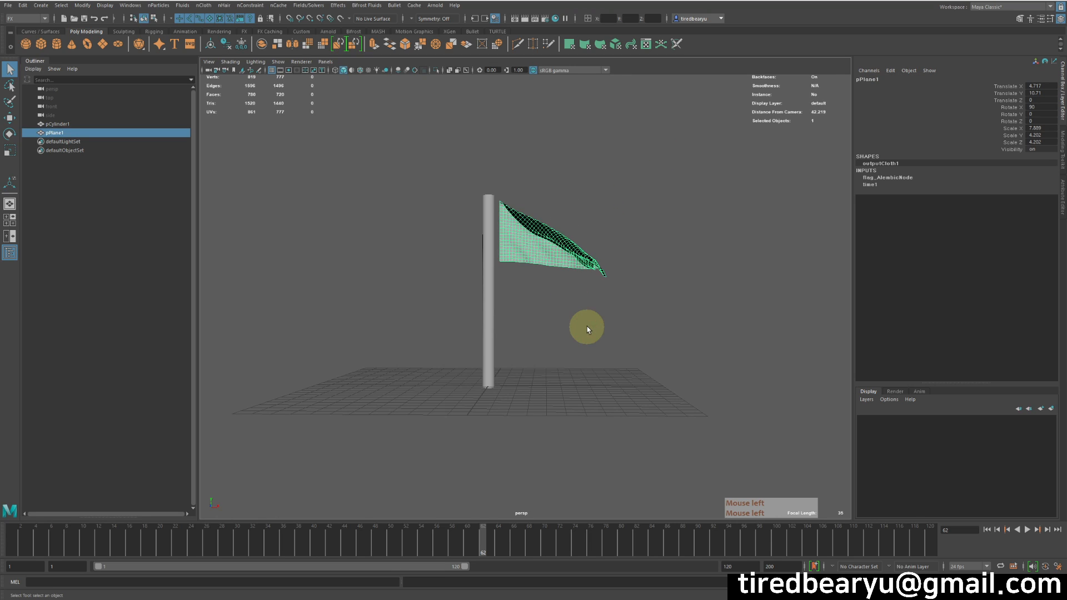
Open the scene flag.ma, discarding the unsaved changes and accepting the student version notice.
click(75, 20)
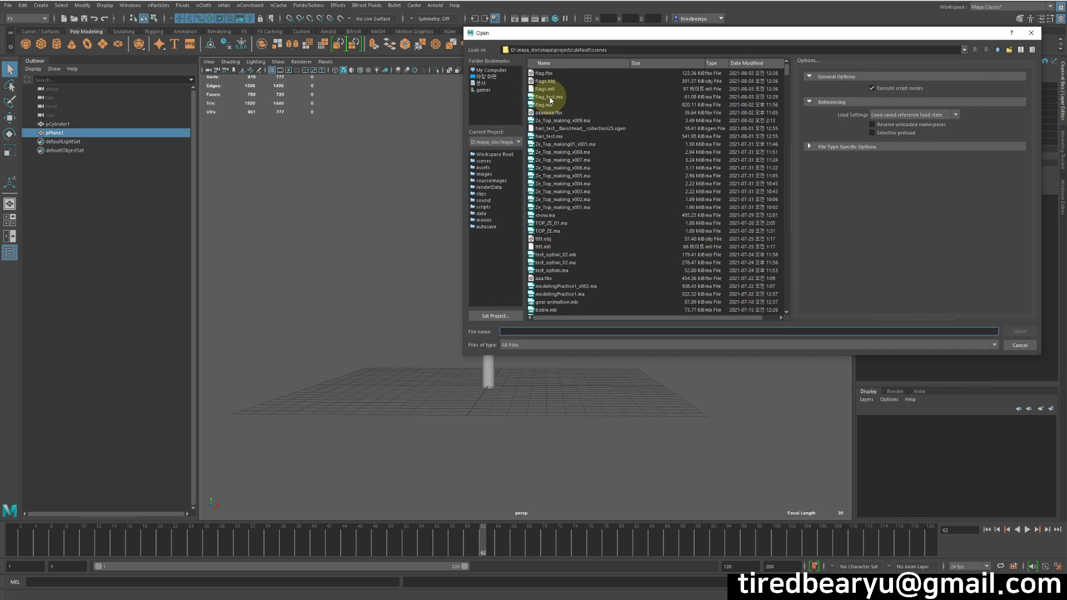
double_click(546, 104)
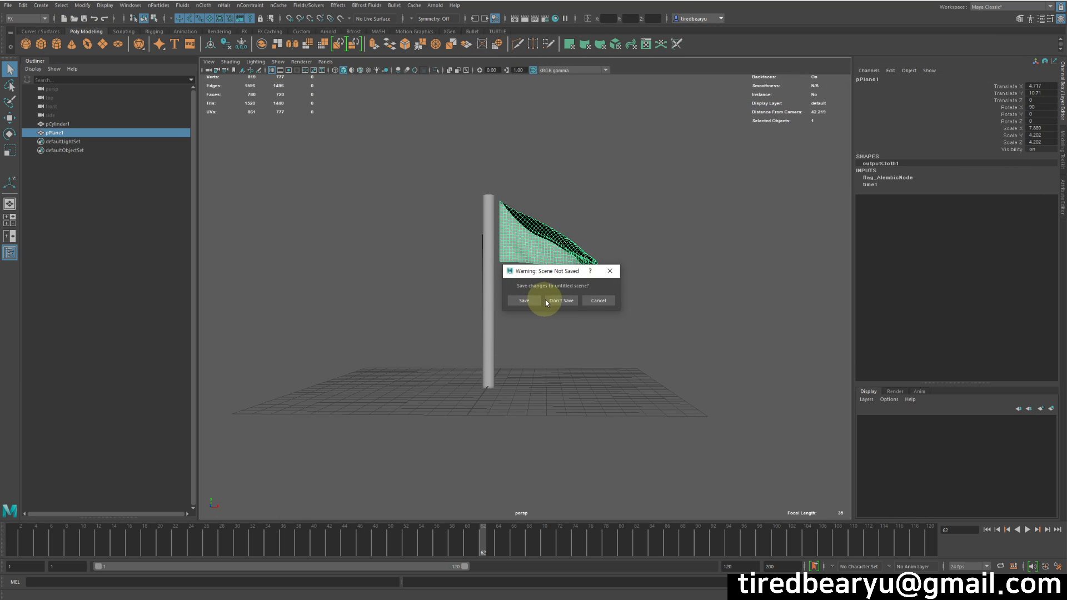
click(573, 301)
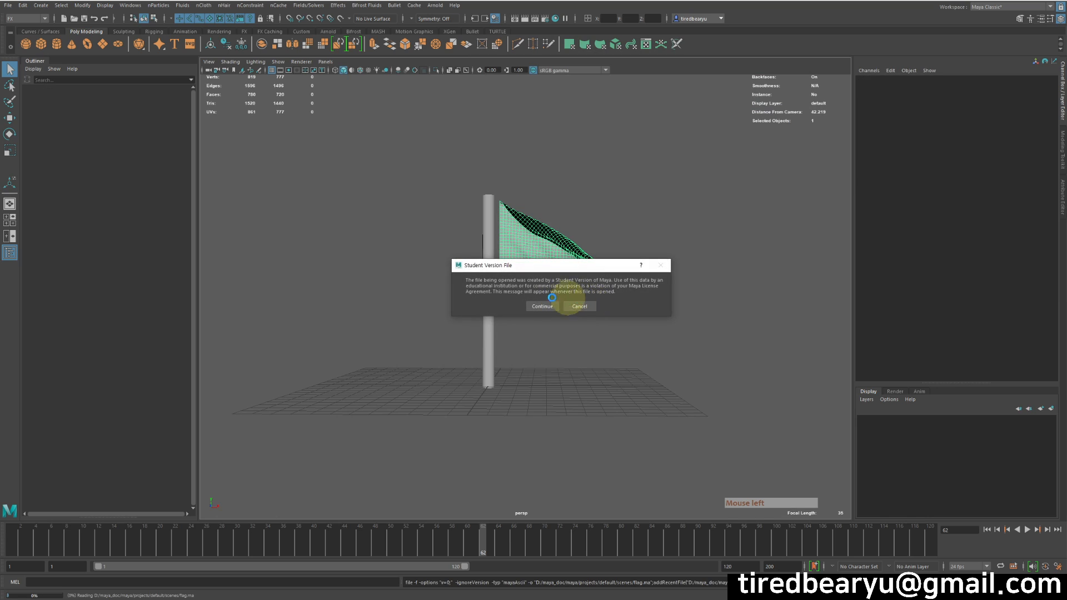
click(543, 306)
Delete the five flag copies pPlane2 to pPlane6 beside the flagpole.
click(614, 331)
drag(455, 388, 864, 296)
alt+middle_drag(743, 349, 709, 354)
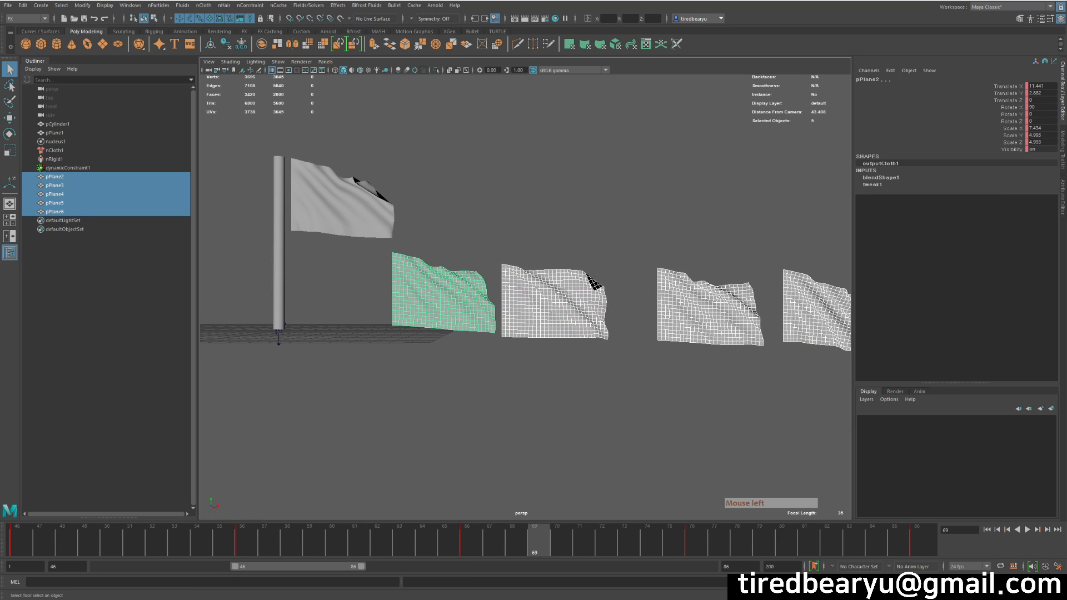
key(Delete)
Duplicate the simulated flag in its frame 58 pose and move the copy below and away from the pole.
click(347, 208)
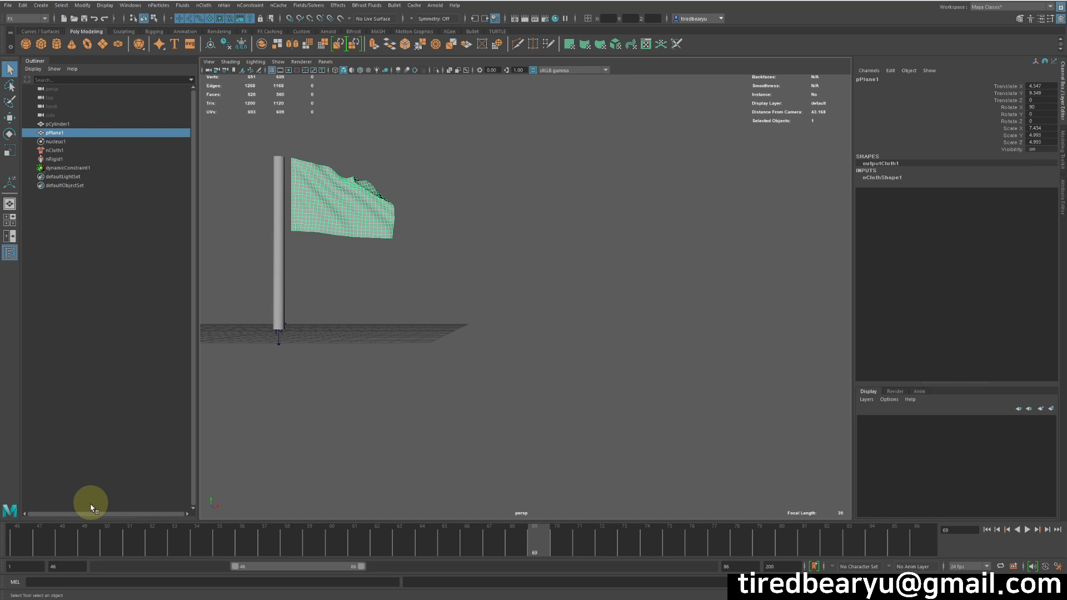
click(36, 538)
drag(36, 538, 286, 538)
click(404, 256)
click(372, 214)
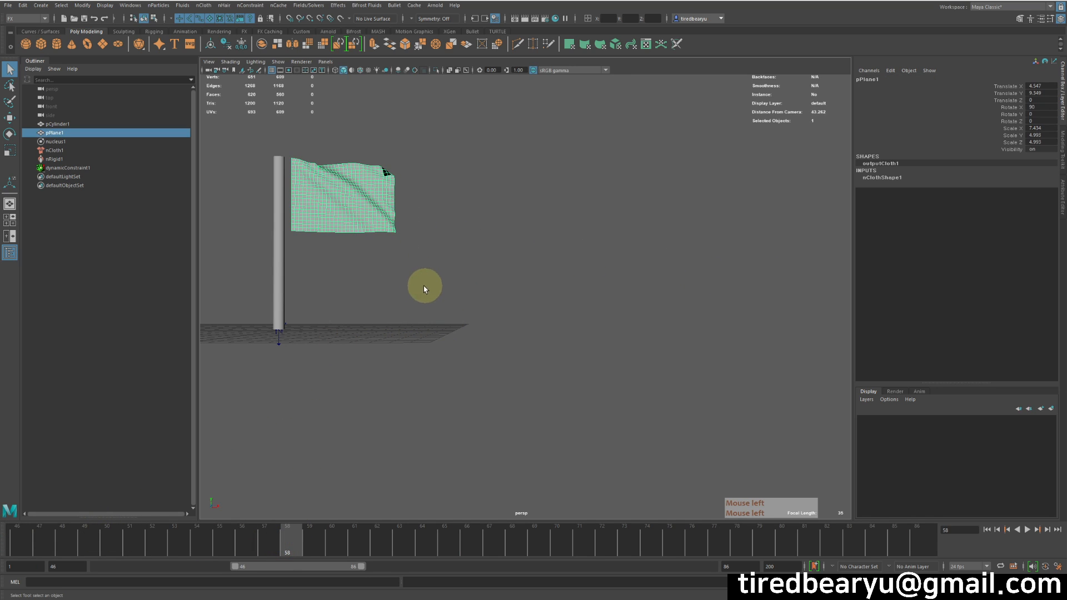
key(ctrl+d)
key(w)
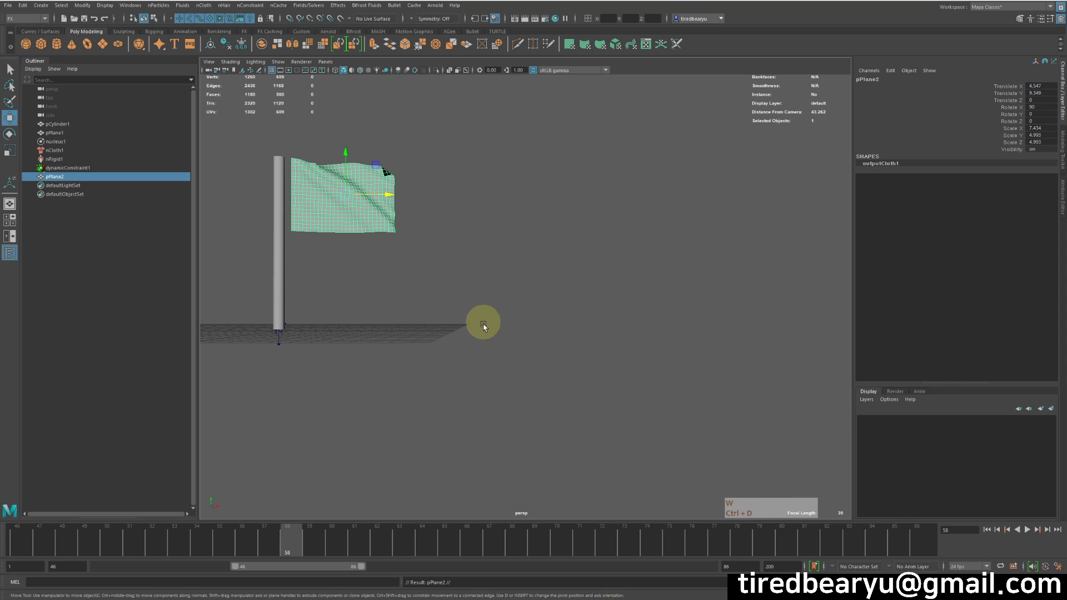
middle_drag(483, 319, 512, 454)
drag(348, 171, 476, 317)
drag(403, 262, 495, 401)
Export the selected flag copy as FBX, replacing the existing flag.fbx in the scenes folder.
click(8, 5)
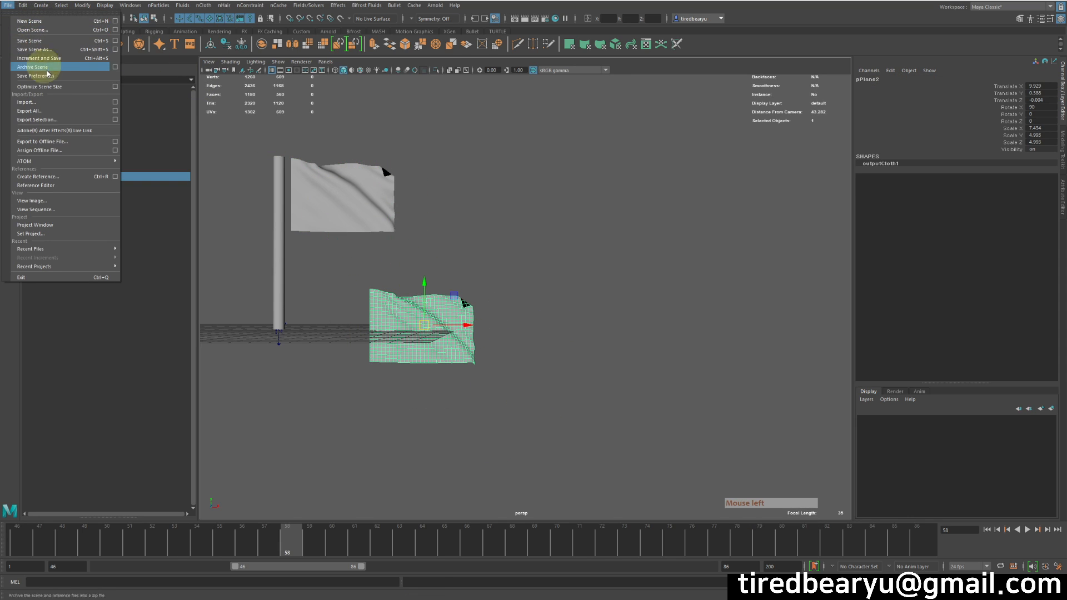
click(76, 121)
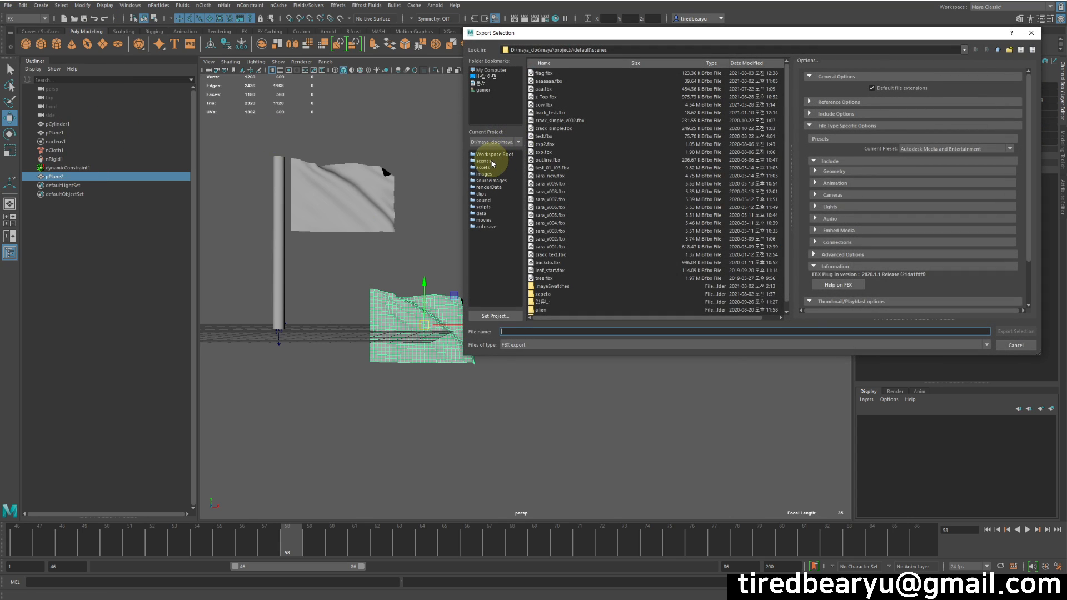
double_click(559, 73)
click(731, 206)
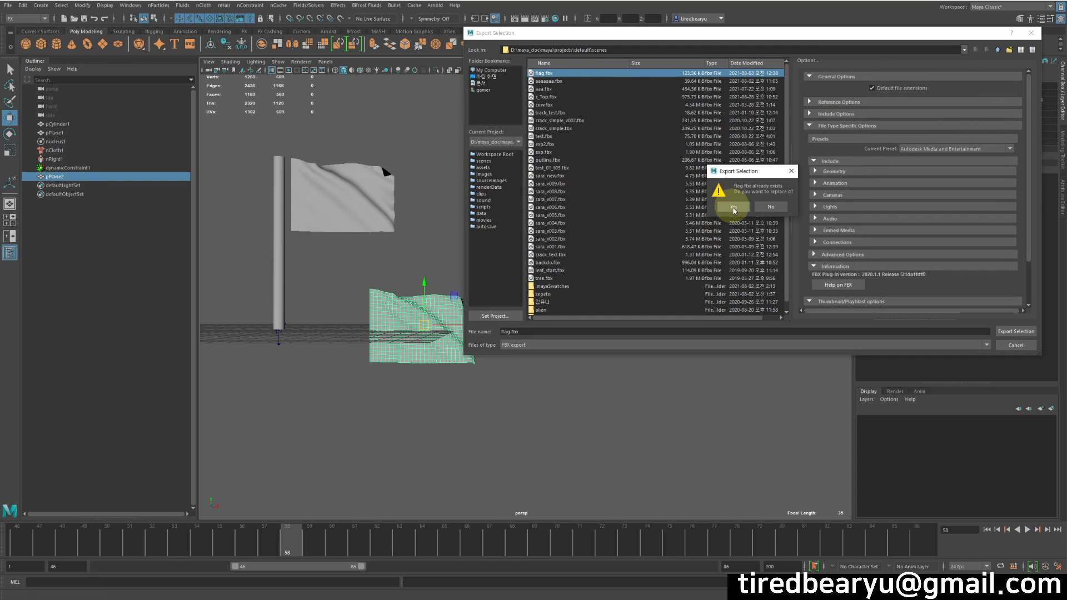
click(649, 373)
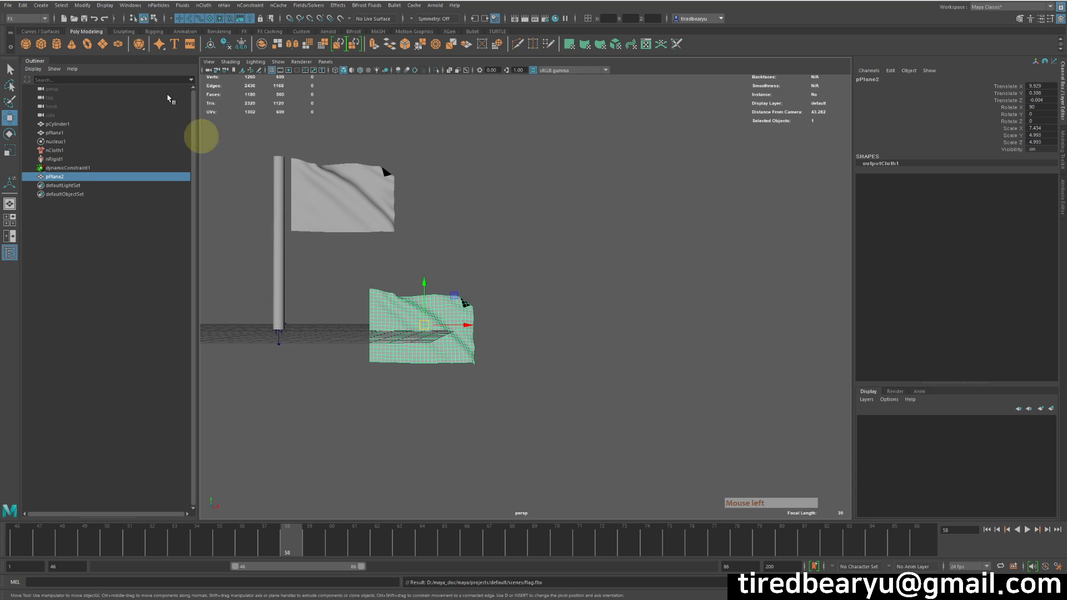
Open the exported flag.fbx, discarding the unsaved scene changes, and examine the static flag mesh from several angles.
click(74, 20)
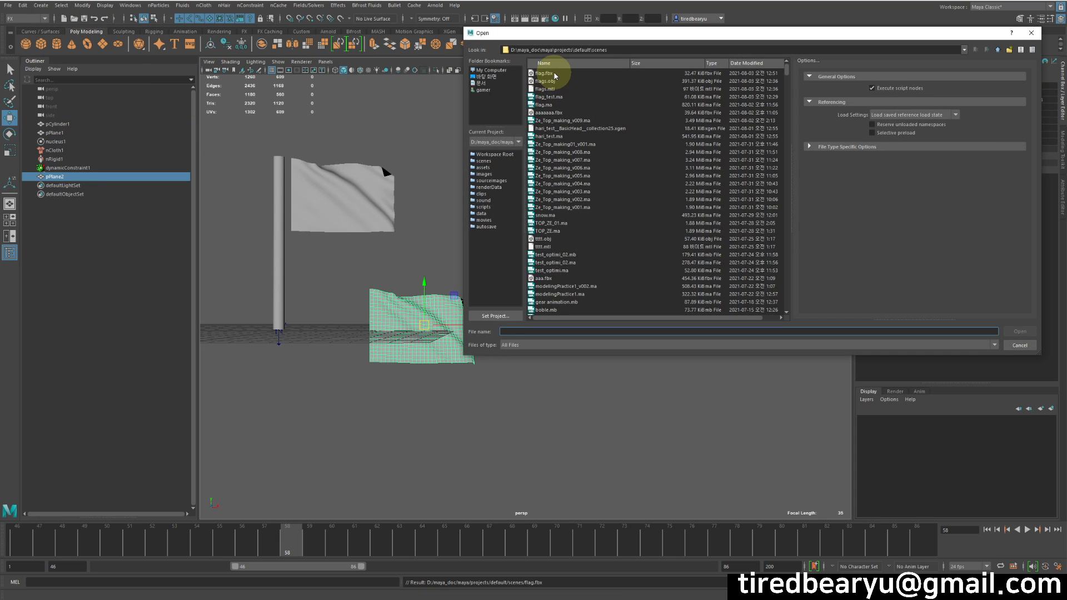
double_click(555, 77)
click(558, 295)
click(563, 300)
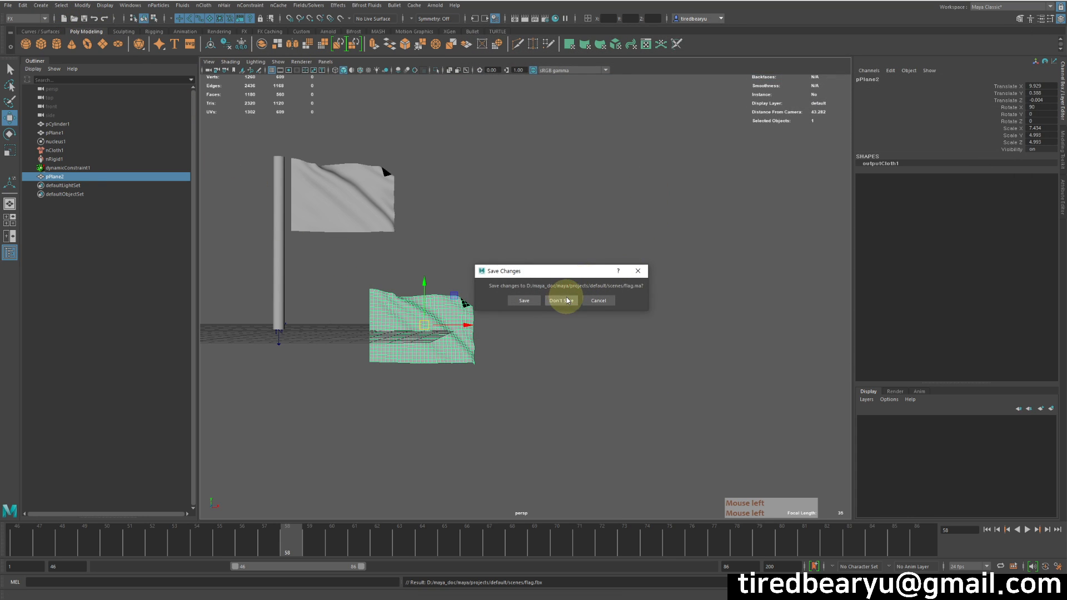
drag(639, 356, 767, 412)
key(f)
alt+drag(533, 417, 620, 377)
alt+right_drag(589, 361, 417, 278)
Reopen the scene flag.ma without saving the current one and accept the student version notice.
click(74, 20)
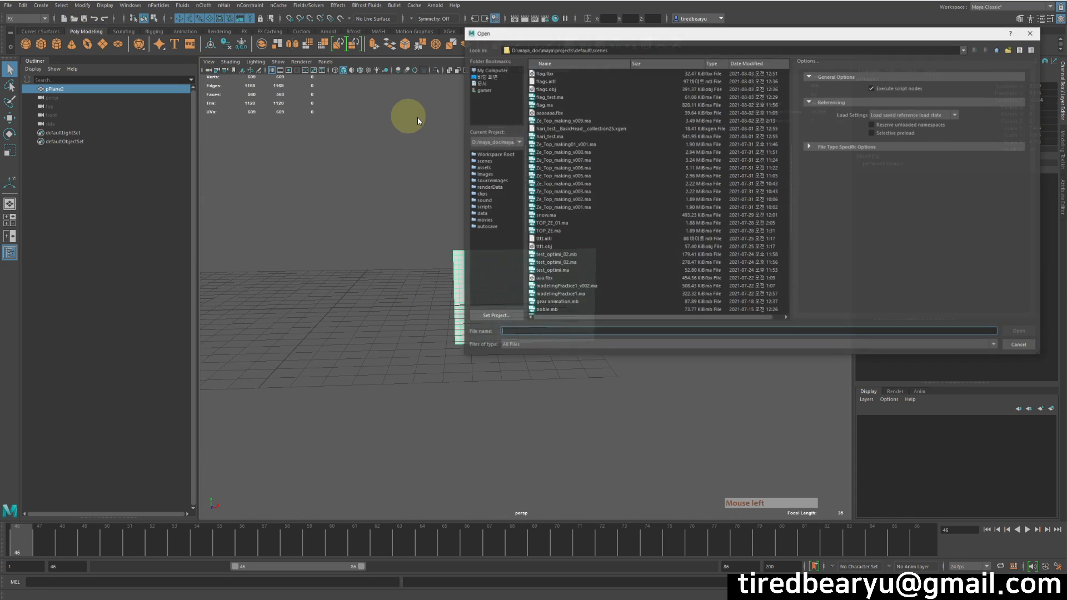
double_click(562, 104)
click(563, 300)
click(542, 306)
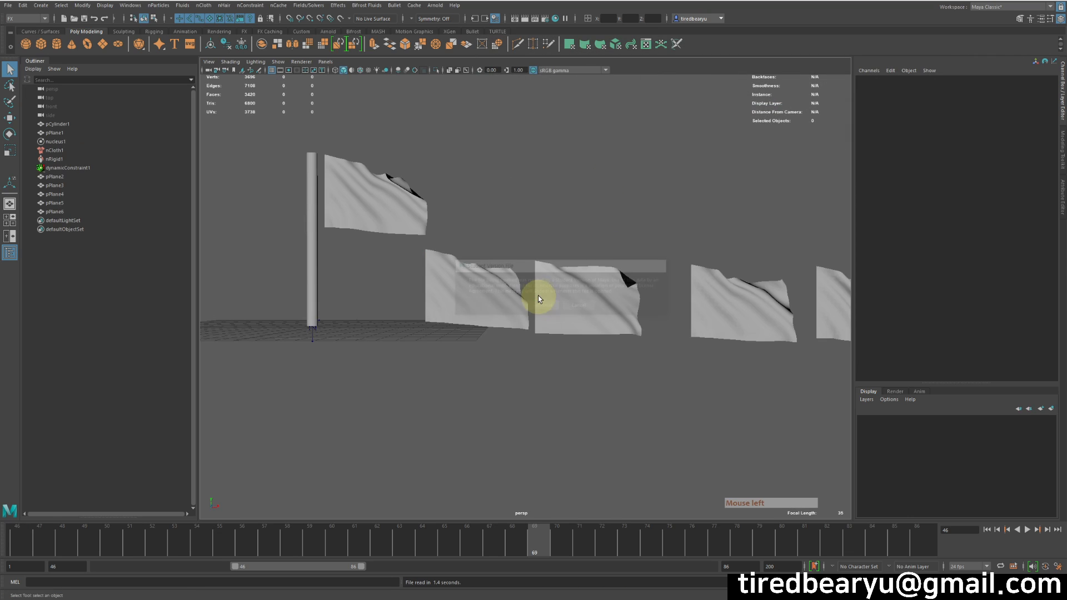
Examine the simulated flag on the pole and the five flag copies lined up beside it.
click(411, 236)
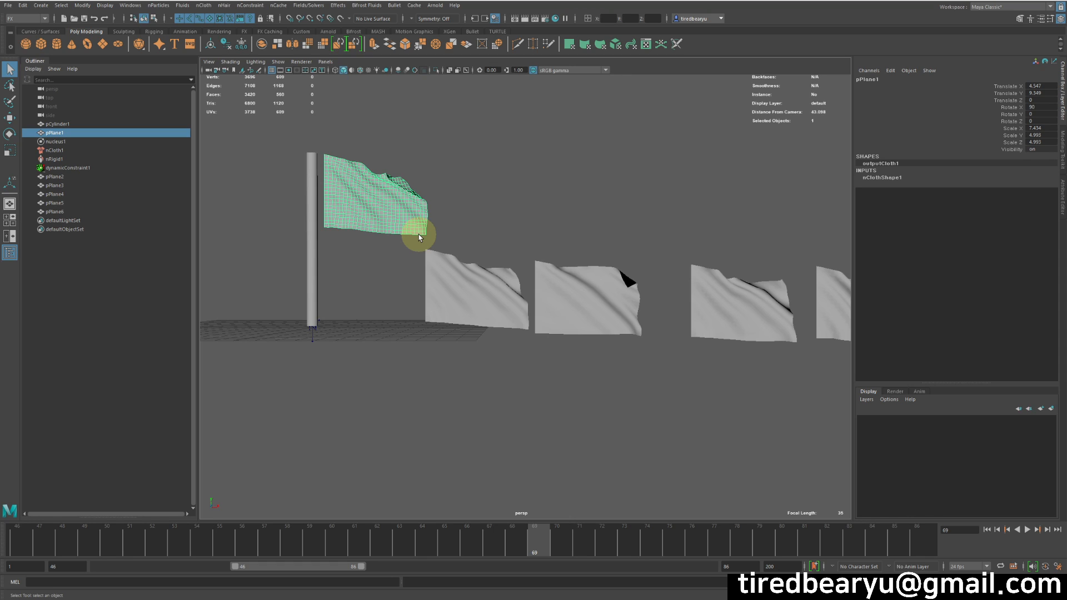
alt+right_drag(612, 317, 588, 302)
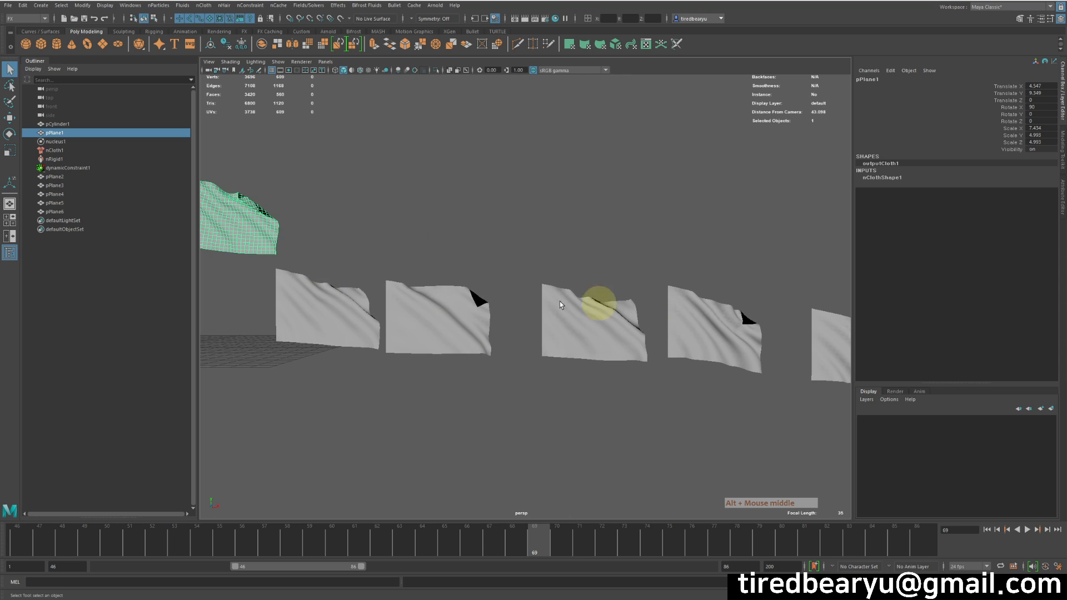
alt+middle_drag(588, 302, 574, 306)
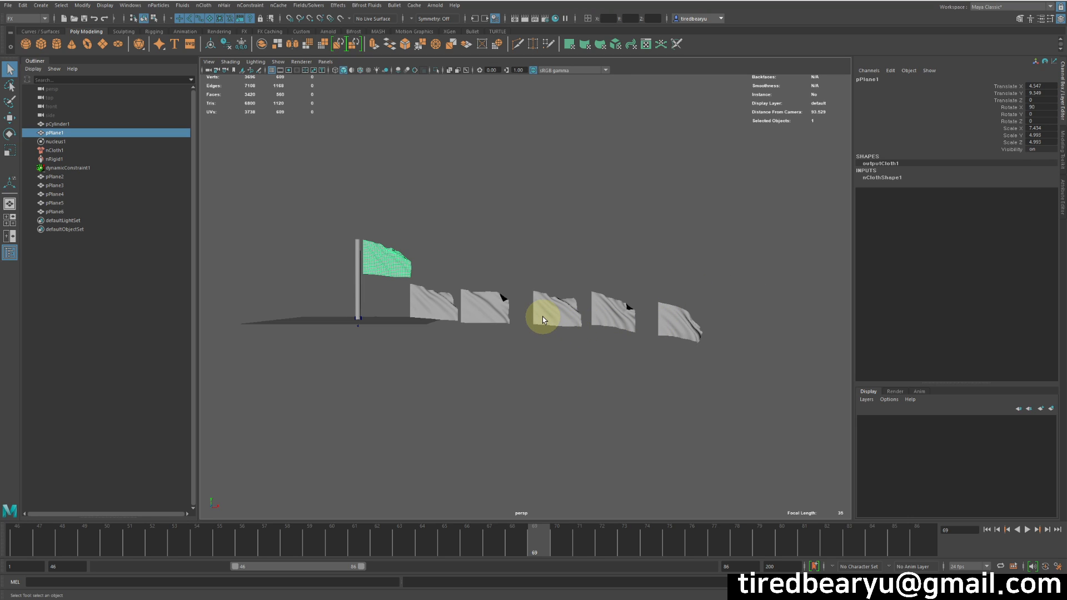
drag(429, 295, 731, 382)
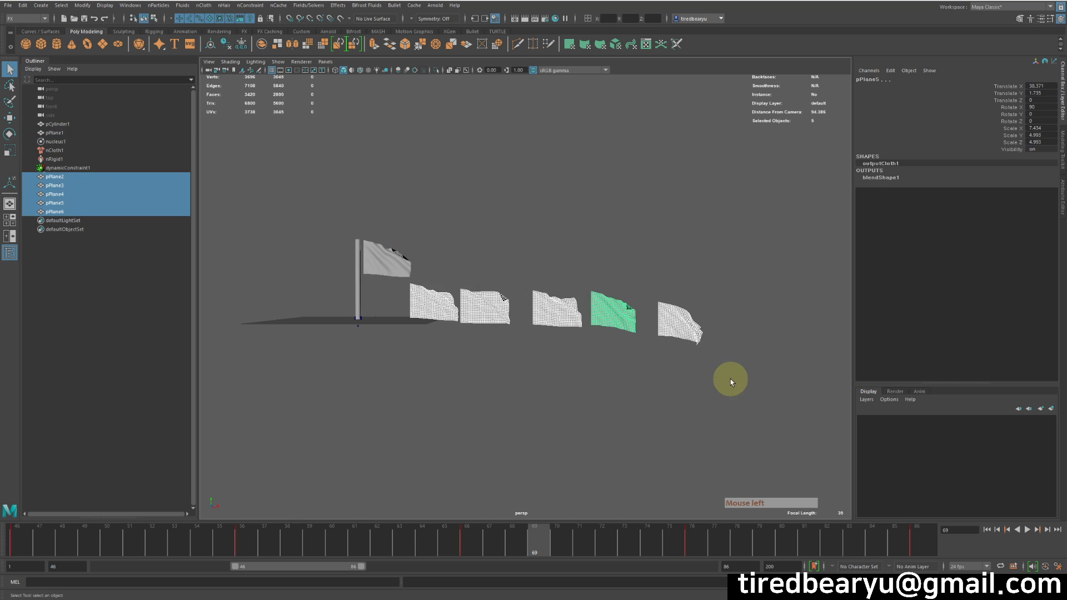
alt+drag(472, 289, 677, 305)
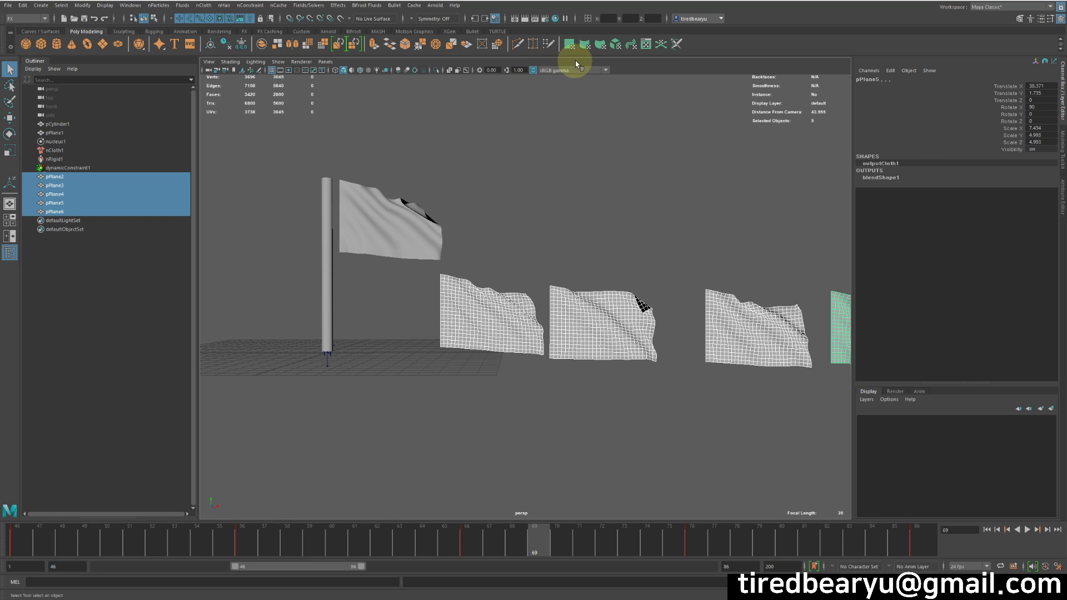
click(436, 5)
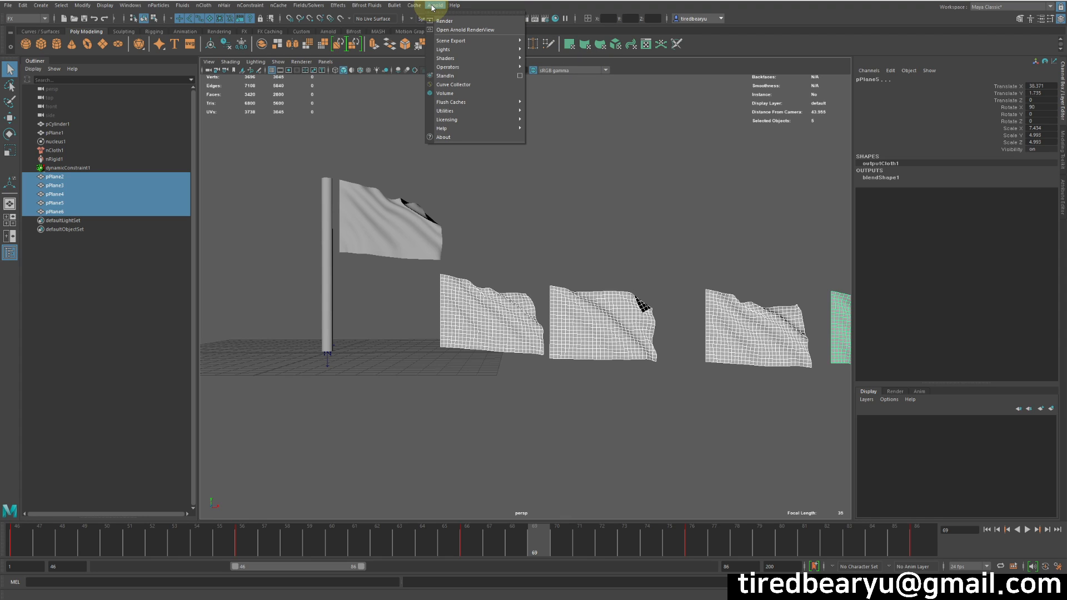
click(626, 200)
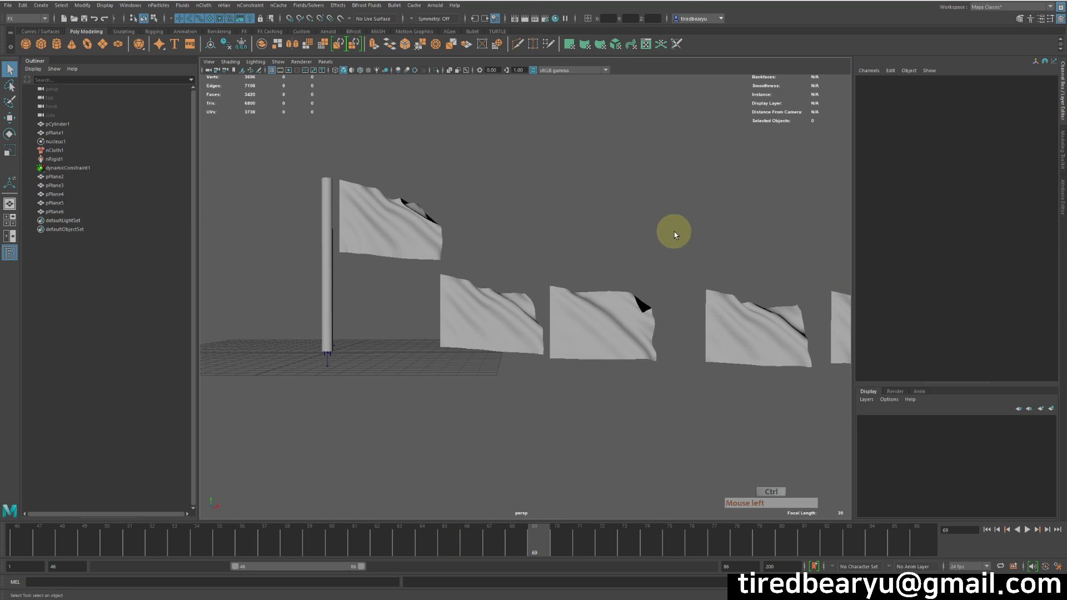
Start a new scene, import the Alembic cache flag.abc into it and select the animated flag.
key(ctrl+n)
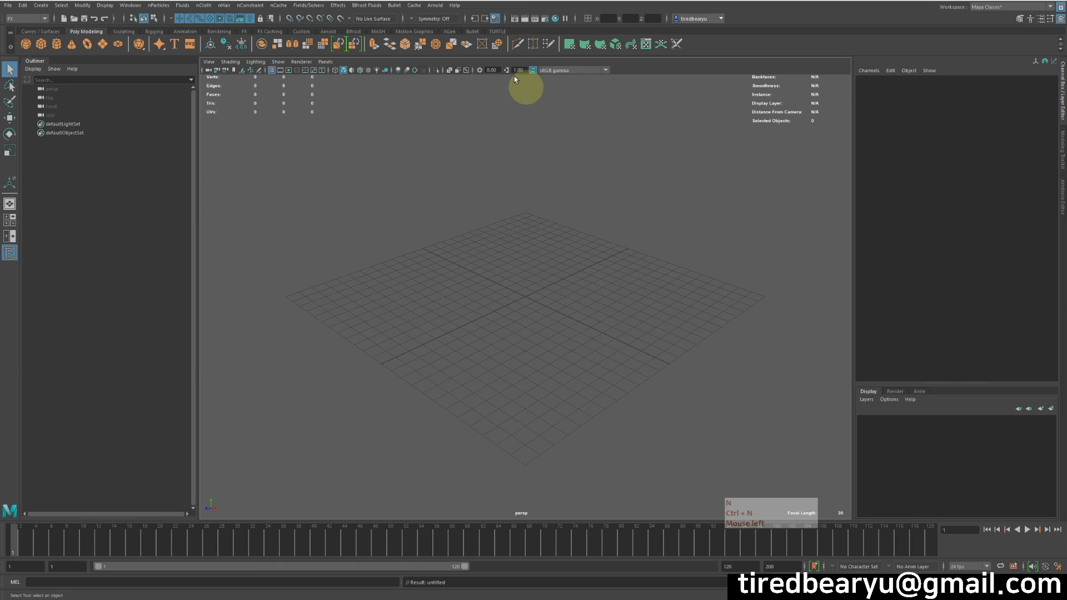
click(435, 10)
mouse_move(411, 6)
mouse_move(428, 22)
click(540, 37)
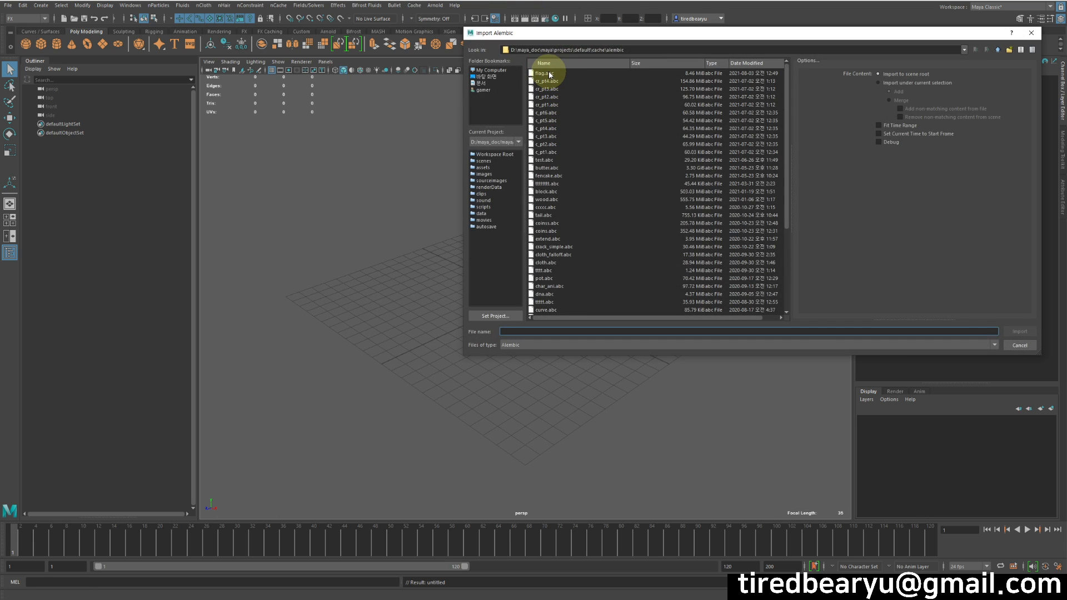
double_click(548, 73)
click(572, 267)
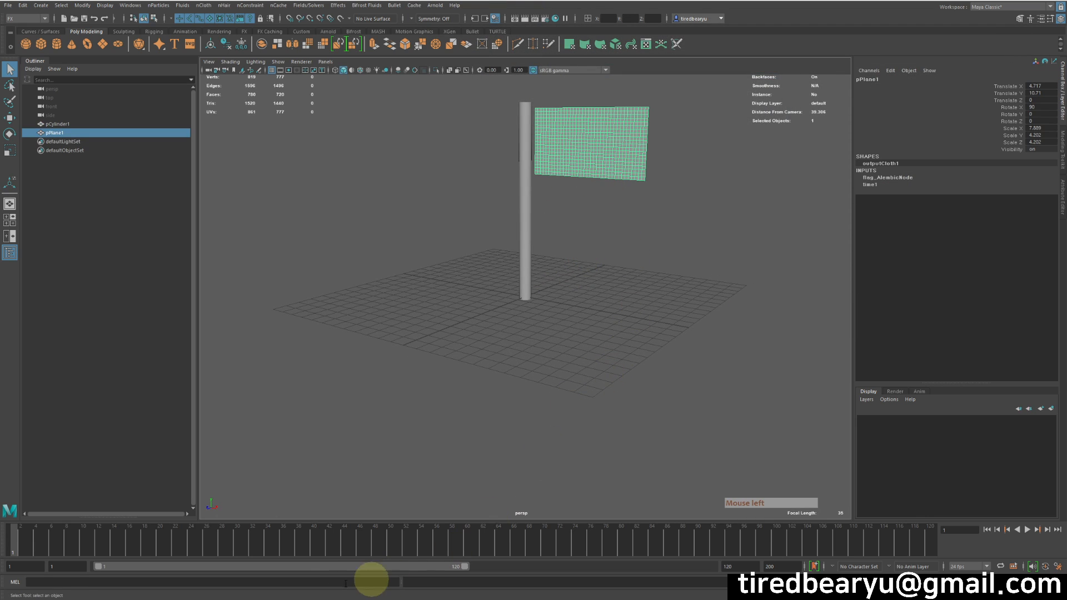
Shift the playback range to frames 81 to 200 and go to frame 81.
drag(320, 567, 560, 567)
drag(789, 539, 756, 539)
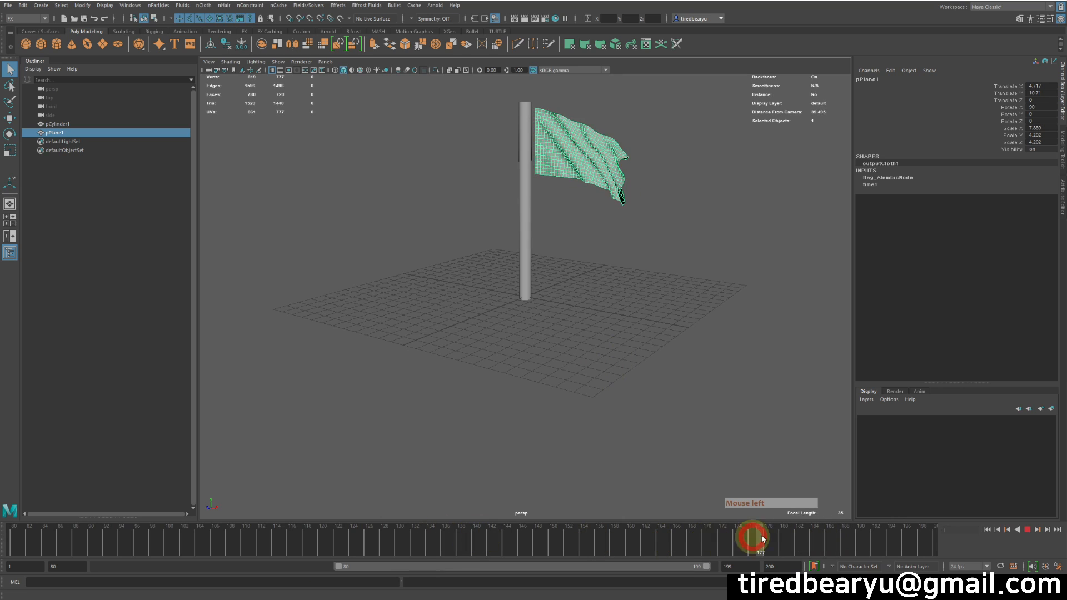
drag(572, 566, 690, 566)
click(1, 546)
Duplicate the cached flag in its frame 81 pose and move the copy straight down to about Translate Y 2.84.
alt+middle_drag(446, 435, 610, 398)
click(558, 304)
key(ctrl+z)
alt+middle_drag(615, 319, 645, 317)
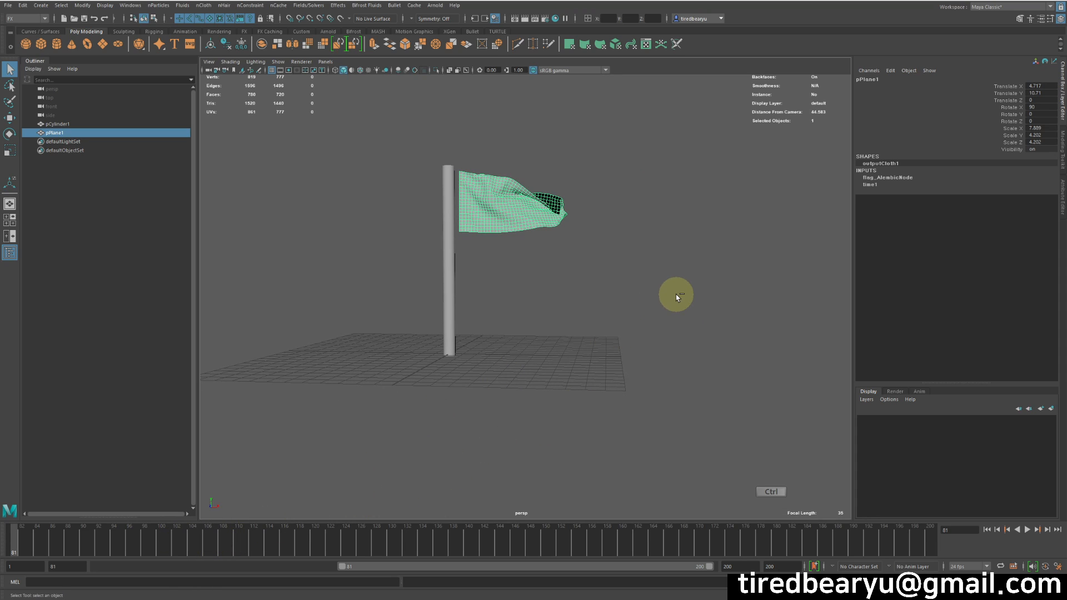
key(ctrl+d)
key(w)
drag(512, 155, 507, 266)
alt+drag(604, 295, 524, 155)
alt+right_drag(524, 155, 519, 243)
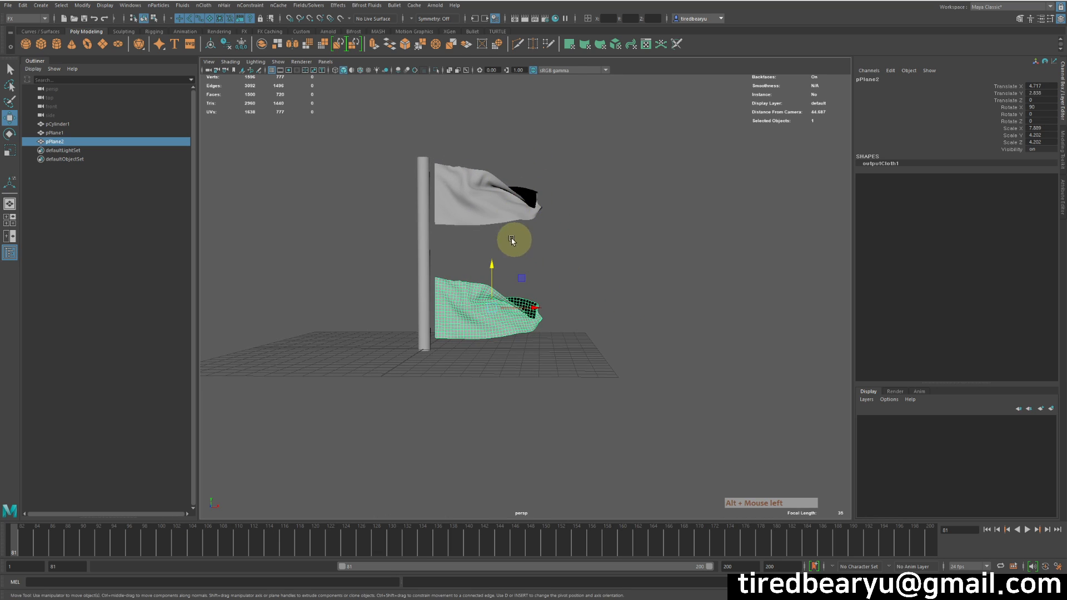
Duplicate the animated flag in its frame 90 pose and place the copy beside the first one, at about Translate X 14.6.
click(81, 550)
key(ctrl+d)
key(w)
middle_drag(565, 311, 665, 389)
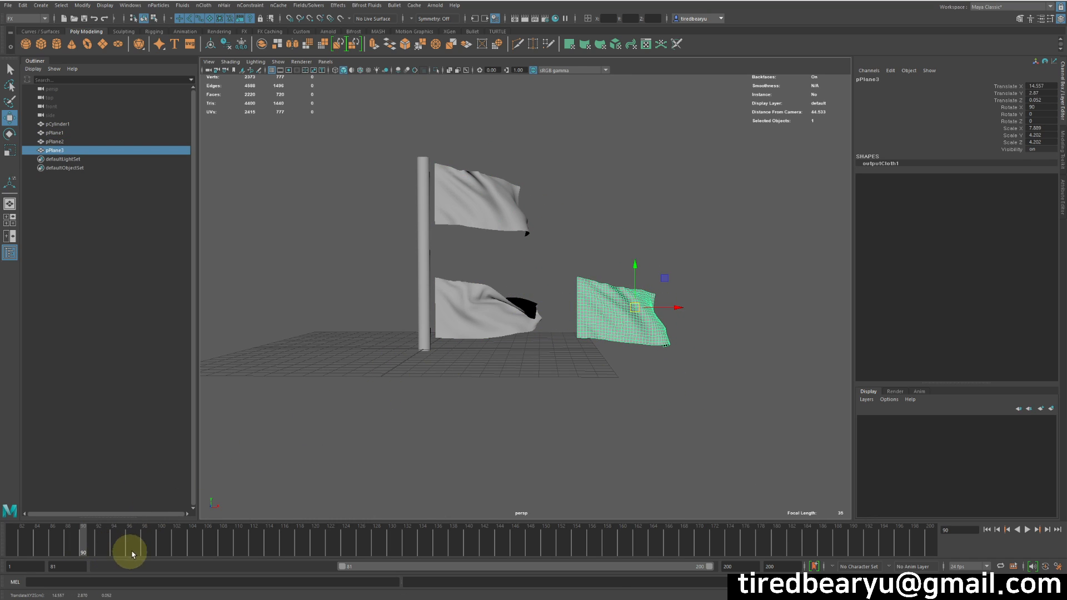
Duplicate the animated flag at frame 100 and move the copy further along the row to about Translate X 22.8.
click(158, 546)
click(485, 204)
key(ctrl+d)
middle_drag(473, 258, 701, 372)
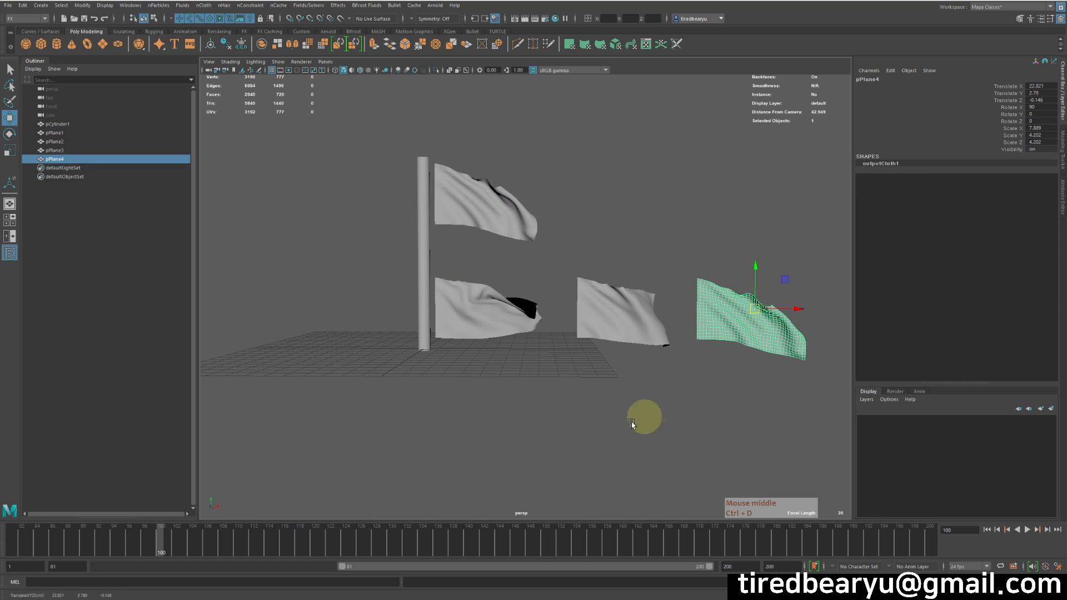
Duplicate the animated flag at frame 110 and move the copy further along the row to about Translate X 33.3.
click(238, 548)
click(489, 214)
key(ctrl+d)
middle_drag(493, 327, 865, 424)
Duplicate the animated flag at frame 120, place the copy at the end of the row at about Translate X 43.4, and deselect it.
click(315, 546)
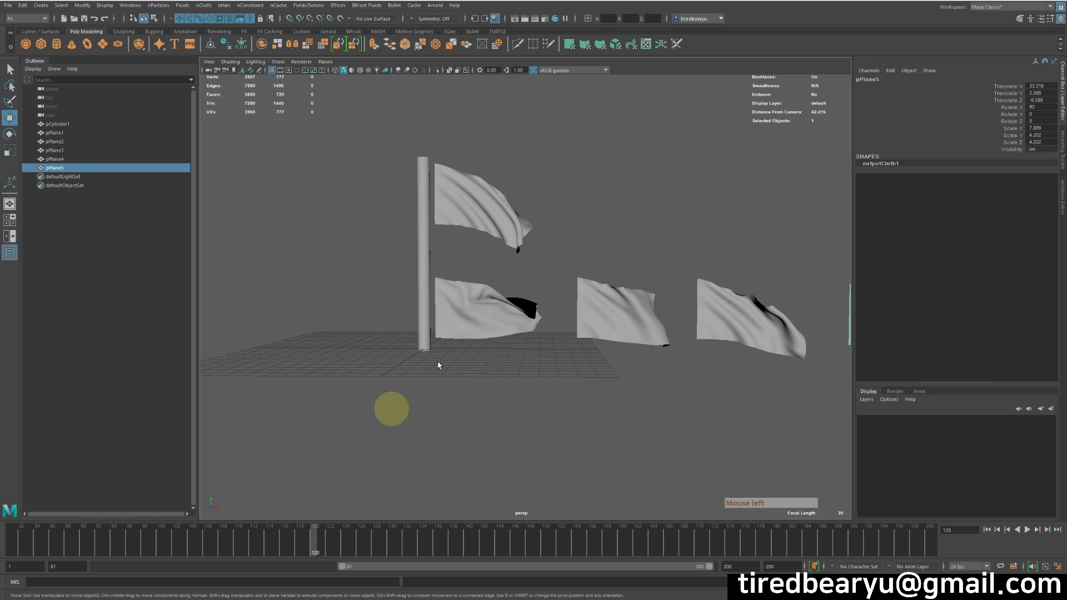
click(510, 238)
key(ctrl+d)
alt+right_drag(626, 198, 500, 208)
alt+middle_drag(500, 208, 848, 358)
alt+middle_drag(585, 397, 648, 385)
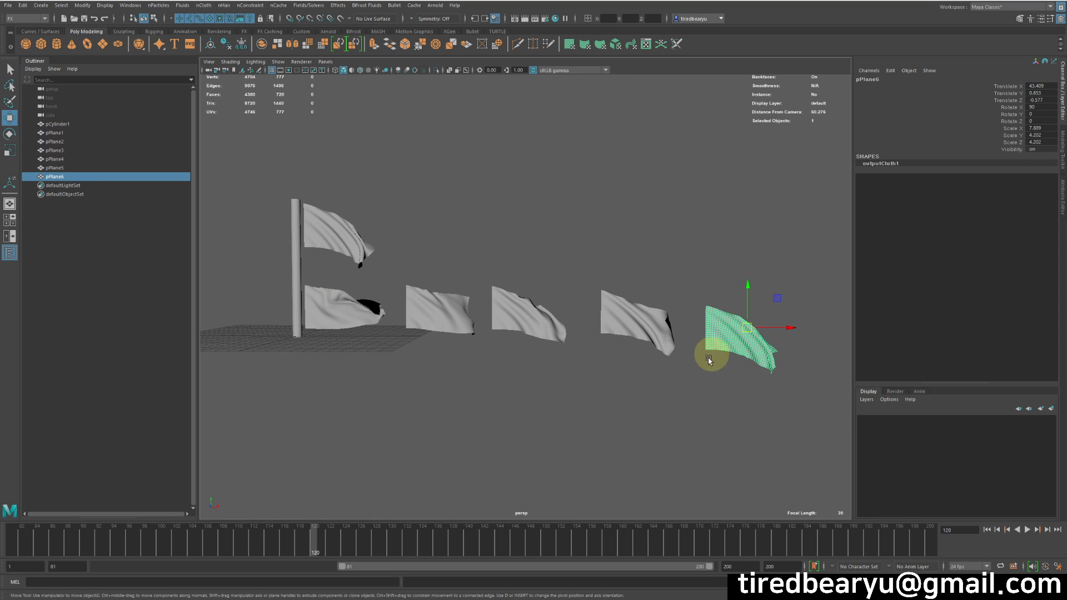
alt+middle_drag(398, 411, 454, 406)
alt+drag(454, 406, 458, 397)
click(458, 400)
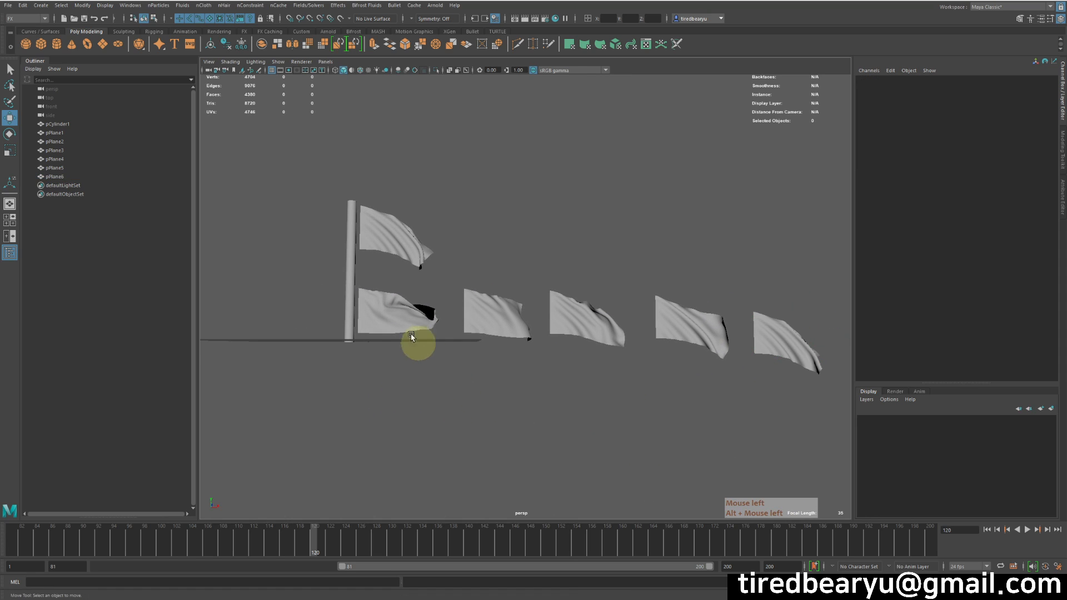
Create a blend shape on the frame 81 flag copy pPlane2, using copies pPlane3, pPlane4, pPlane5 and pPlane6 as targets.
click(404, 323)
alt+drag(484, 315, 547, 353)
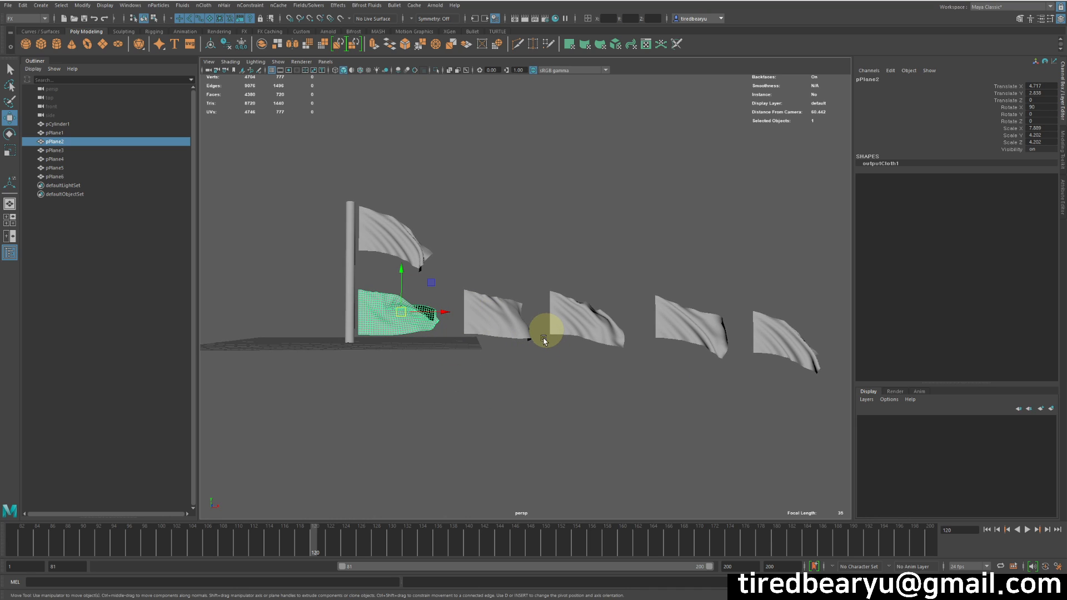
click(546, 333)
drag(474, 222, 512, 388)
shift+drag(560, 257, 597, 386)
shift+drag(667, 261, 689, 397)
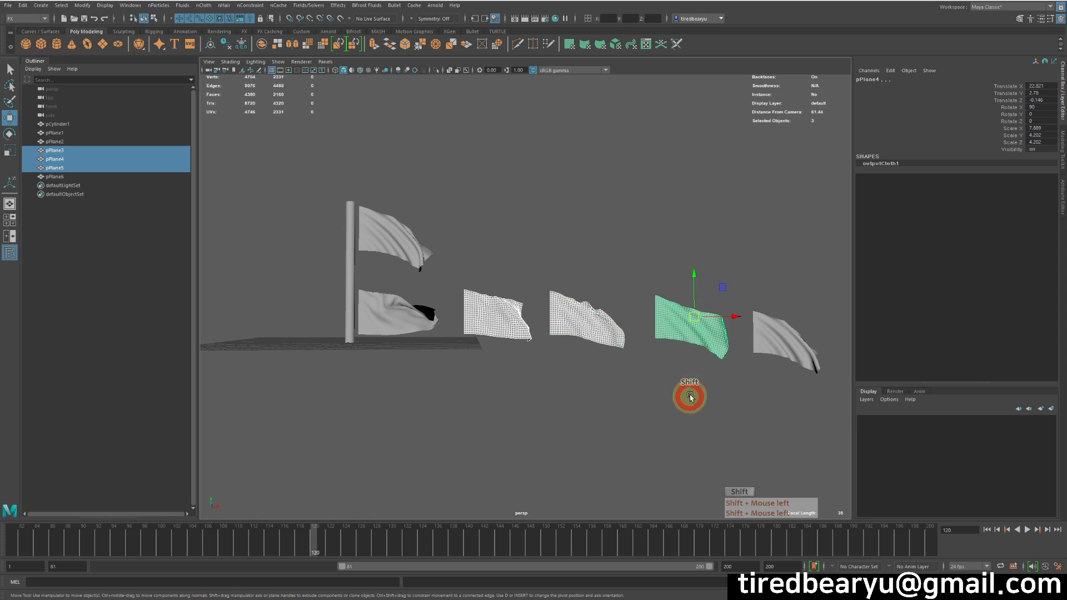
shift+drag(787, 287, 799, 462)
shift+drag(401, 304, 459, 452)
click(413, 334)
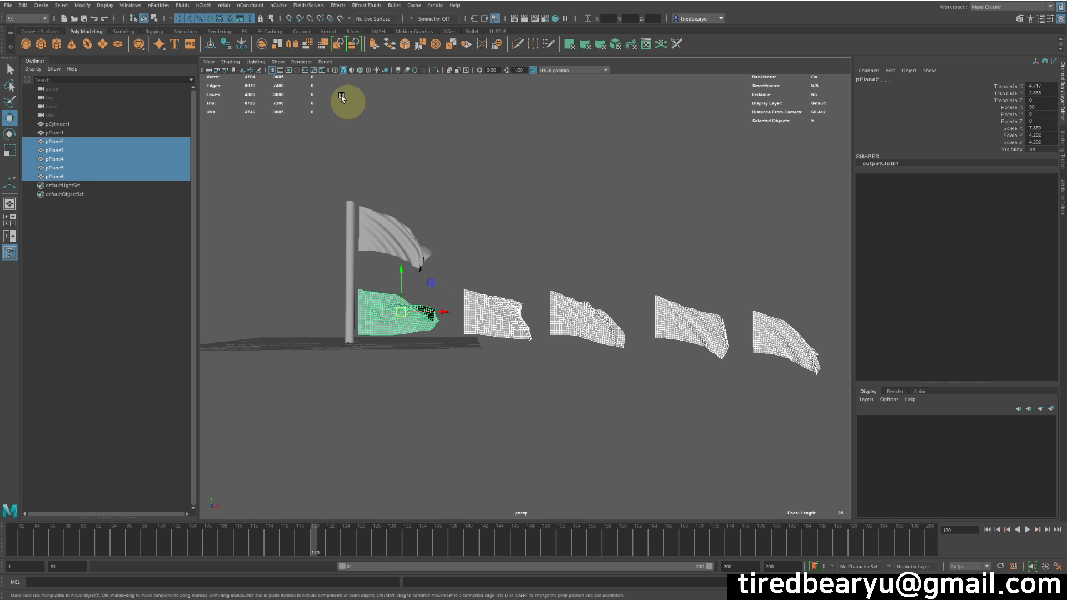
click(30, 21)
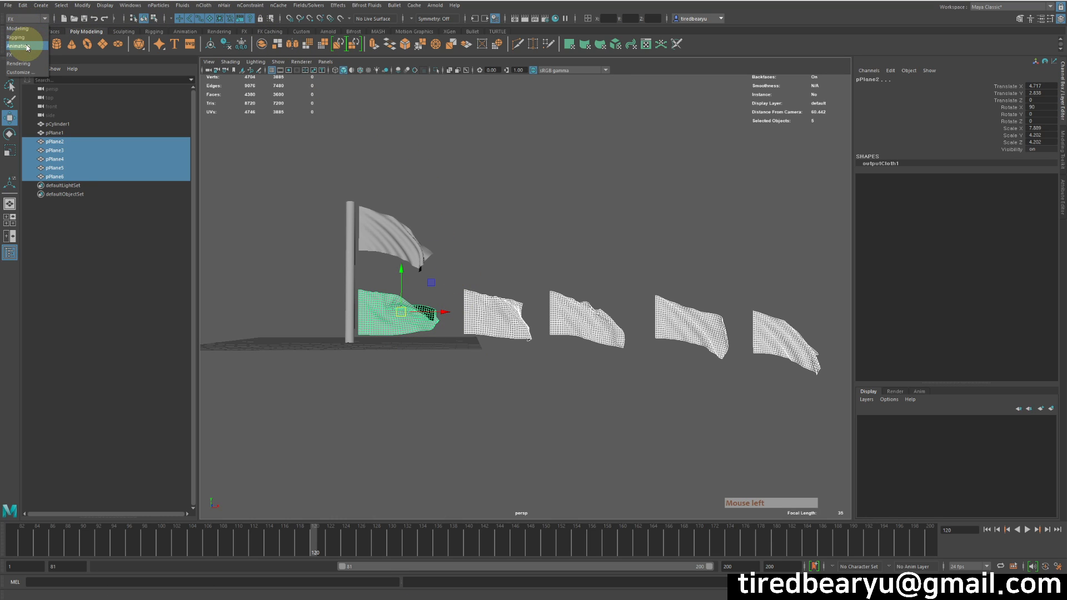
click(22, 37)
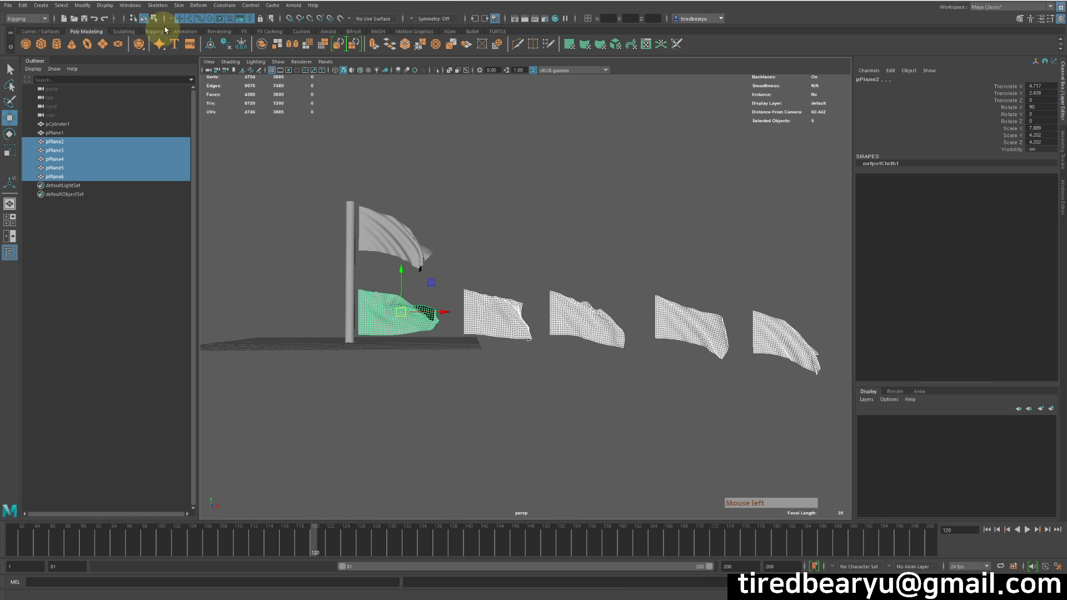
click(197, 6)
click(208, 28)
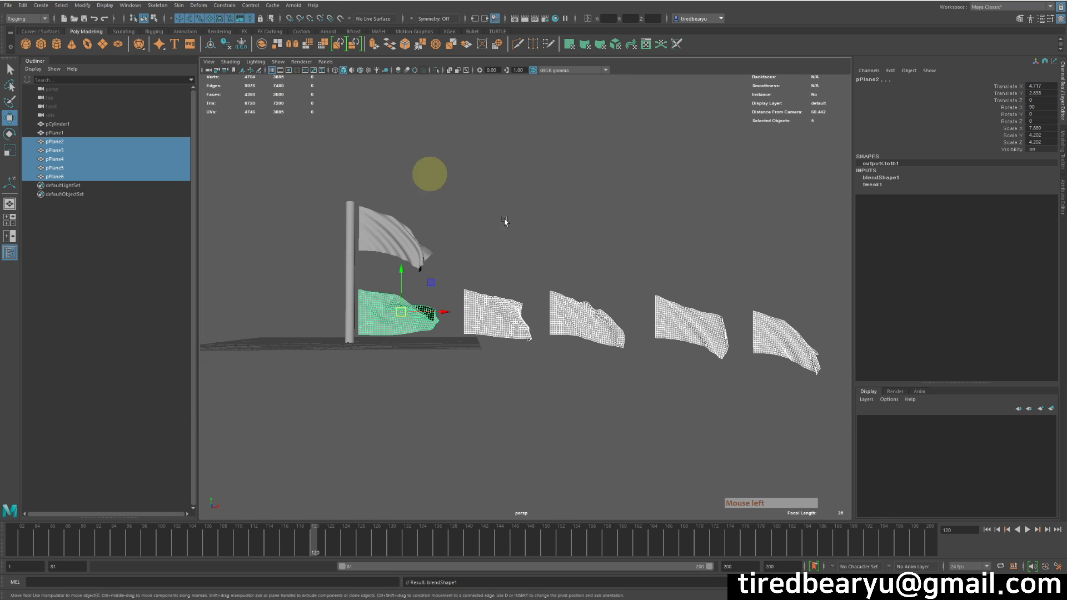
Select only the flag copy pPlane2 below the original and show the target weights of its blendShape1.
click(624, 422)
click(383, 316)
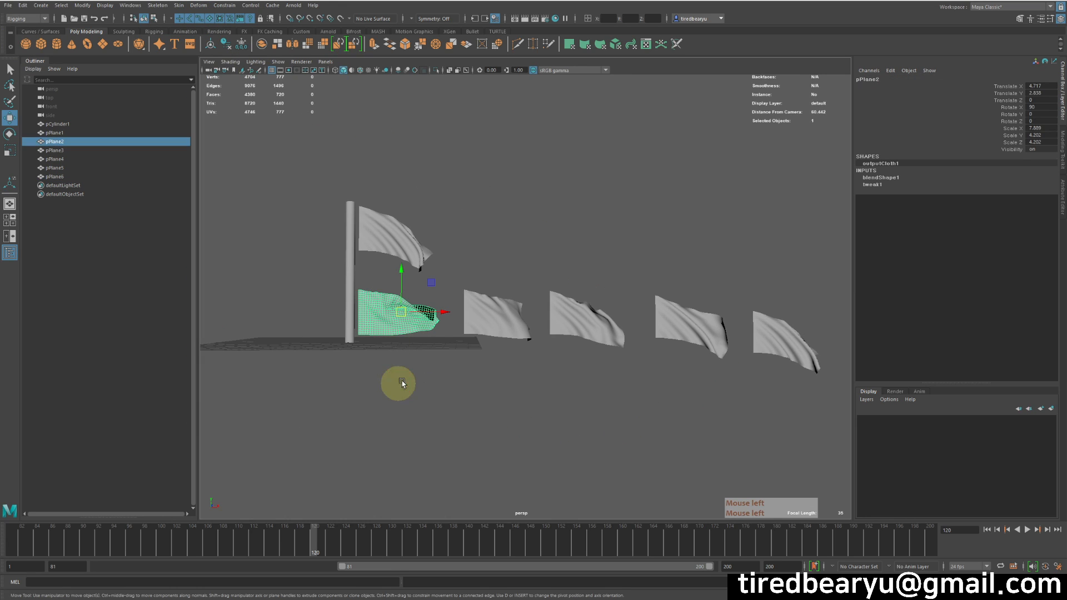
click(885, 179)
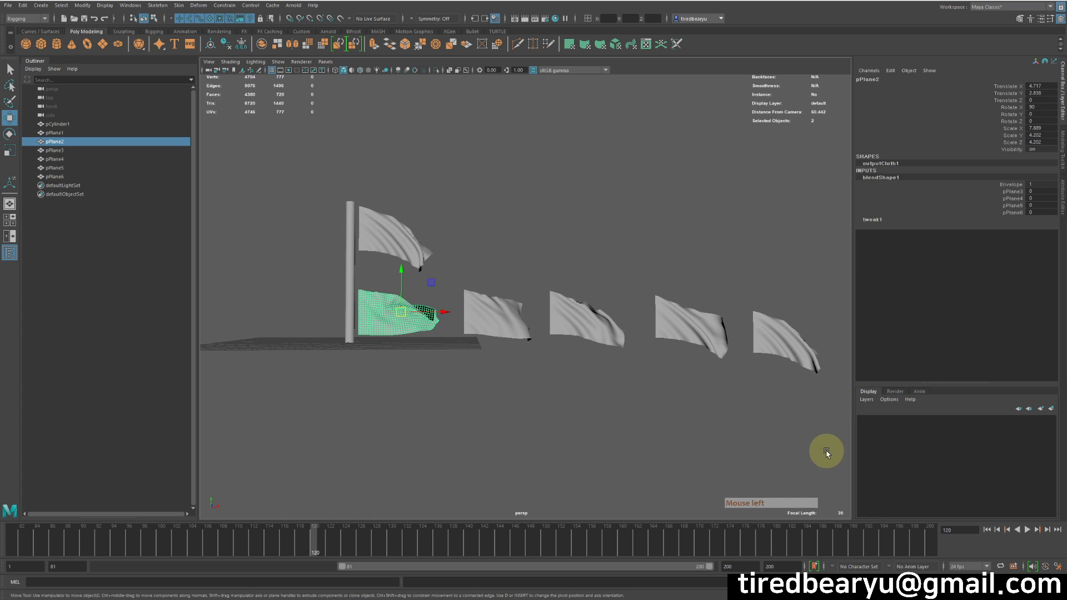
Test the blend shape by varying the weights of targets pPlane3 to pPlane6 one after another and returning each to 0.
click(1008, 192)
middle_drag(564, 219, 726, 221)
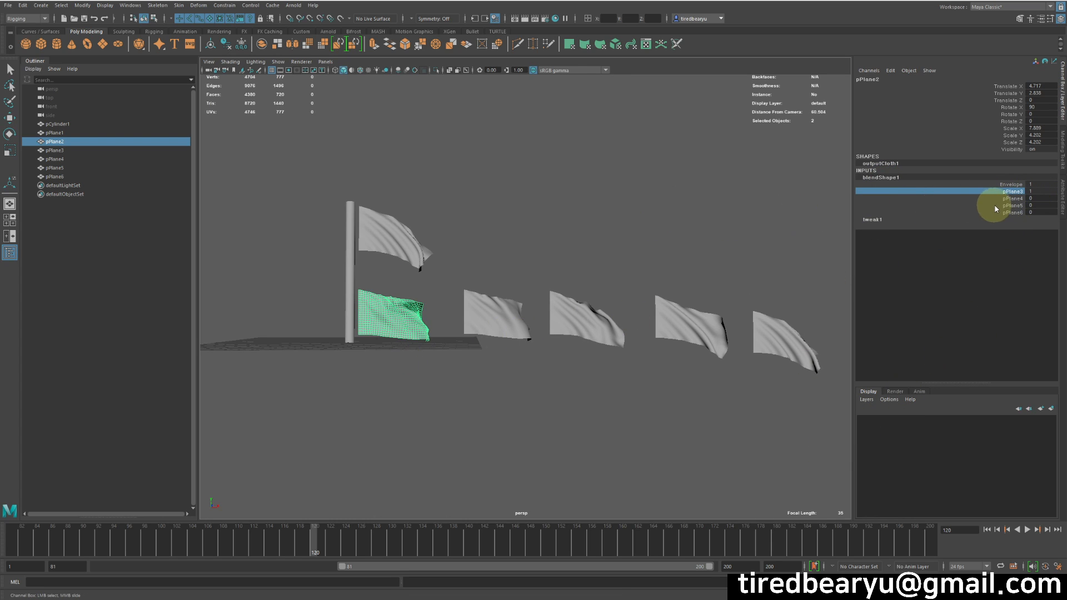
middle_drag(746, 221, 334, 185)
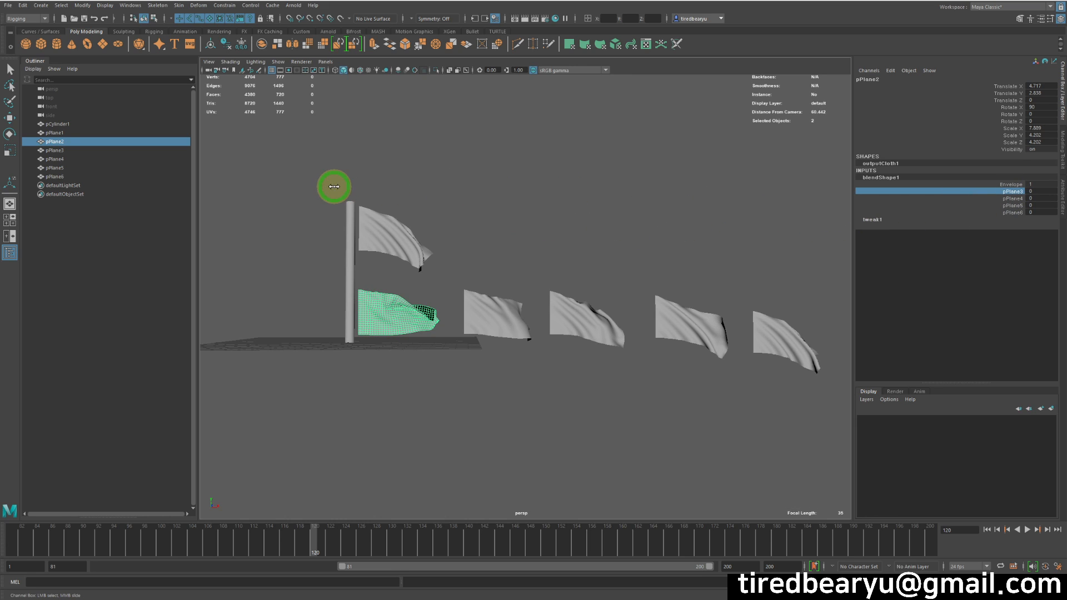
click(994, 199)
middle_drag(559, 200, 523, 179)
middle_drag(998, 210, 276, 126)
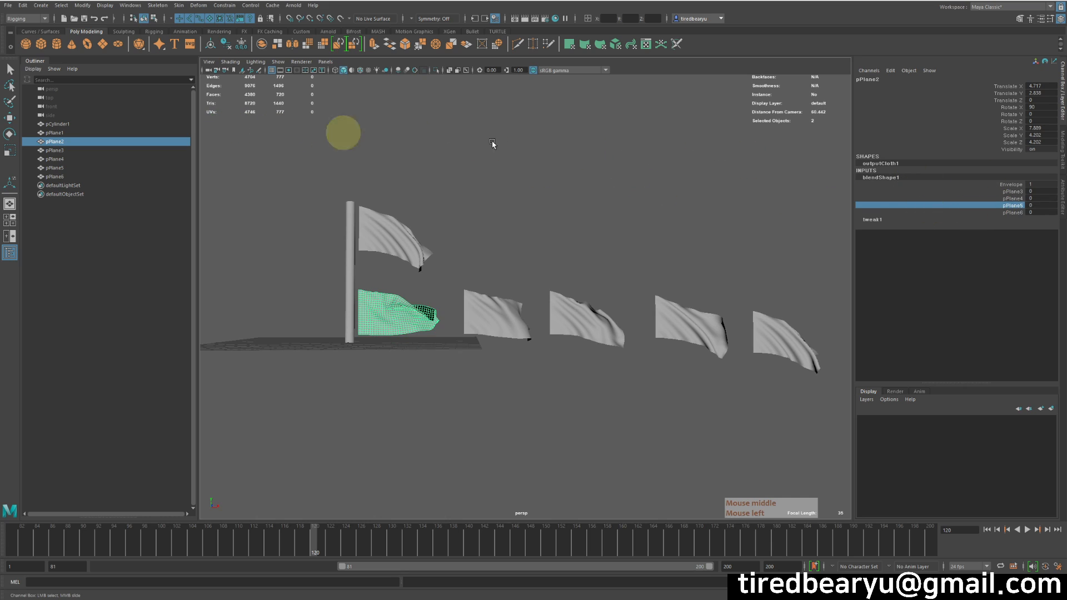
click(1034, 213)
click(1009, 214)
mouse_move(400, 172)
middle_down()
mouse_move(569, 176)
mouse_move(411, 189)
middle_up()
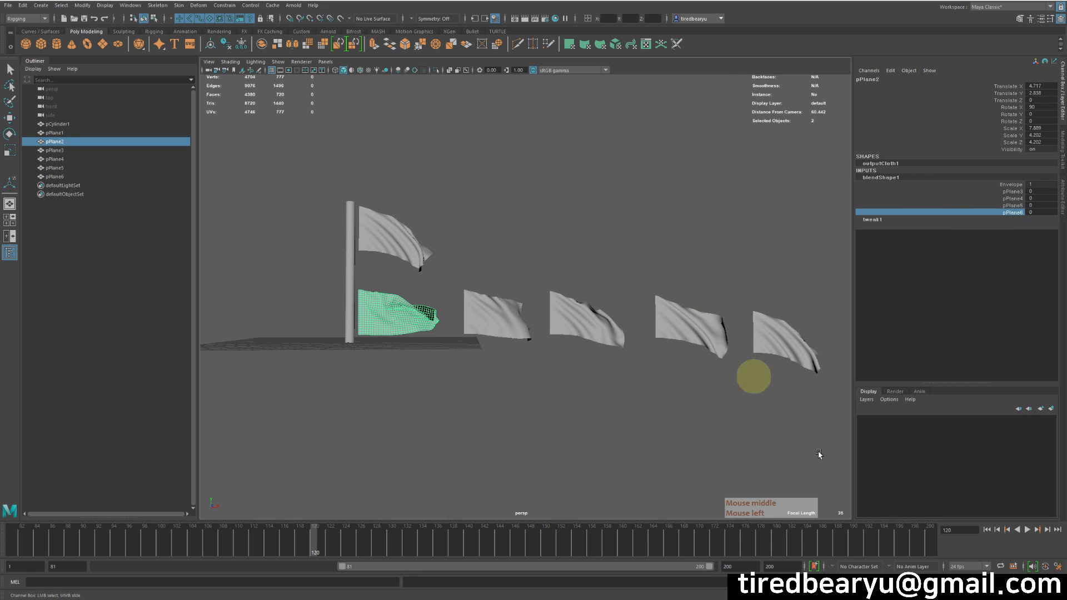
Key the blendShape1 weights of pPlane3, pPlane4, pPlane5 and pPlane6 at 0 on frame 81.
click(9, 534)
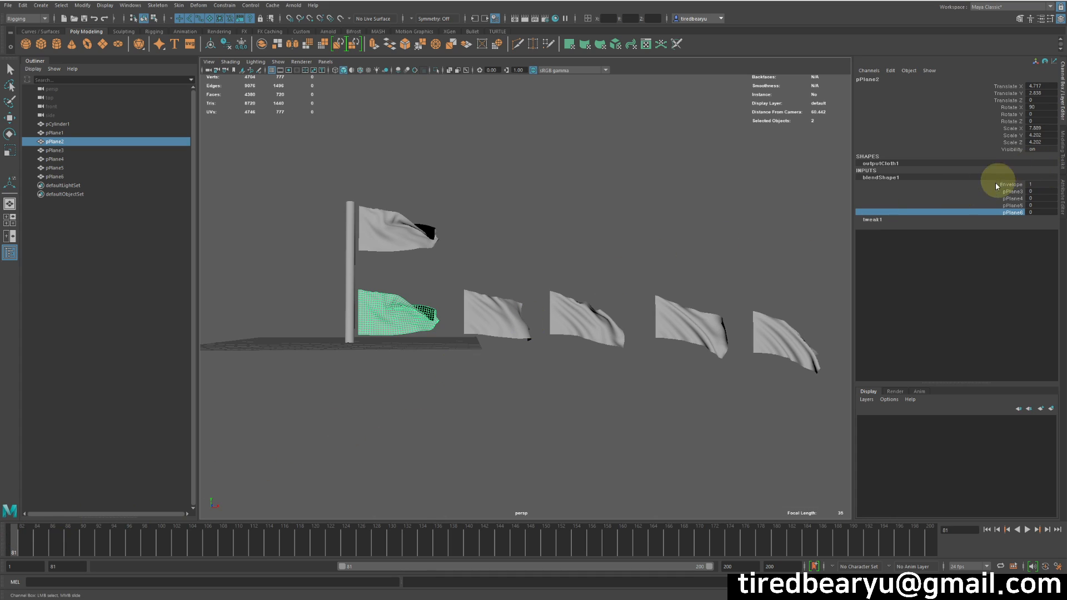
drag(1009, 191, 999, 218)
key(w)
click(966, 185)
click(978, 178)
right_click(999, 203)
click(1008, 212)
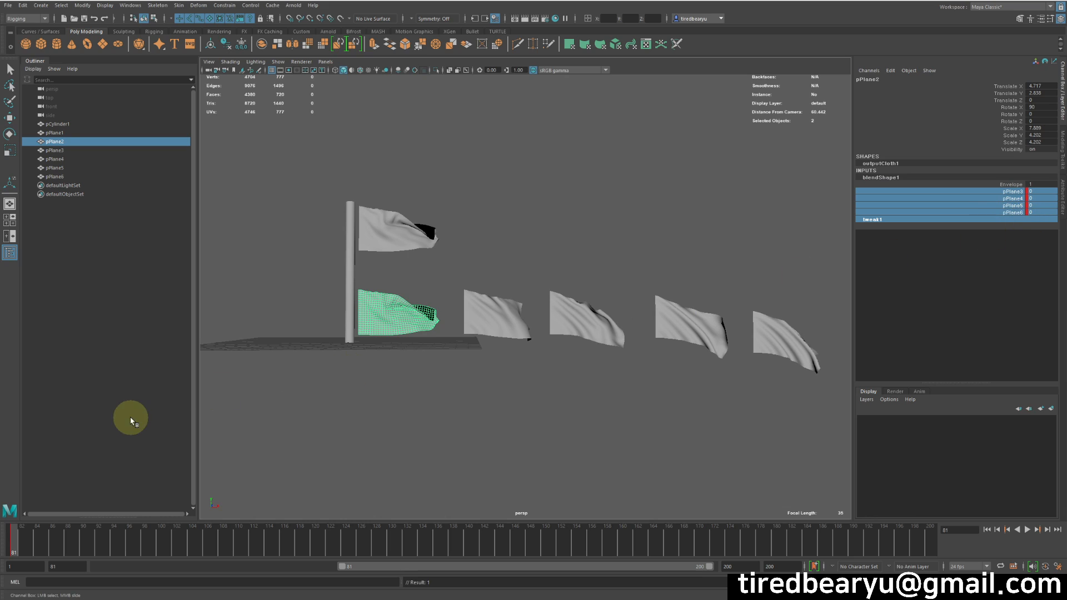
At frame 90, set the pPlane3 weight to 1 and key all four blend shape targets.
click(82, 545)
click(1012, 191)
middle_drag(618, 165, 971, 176)
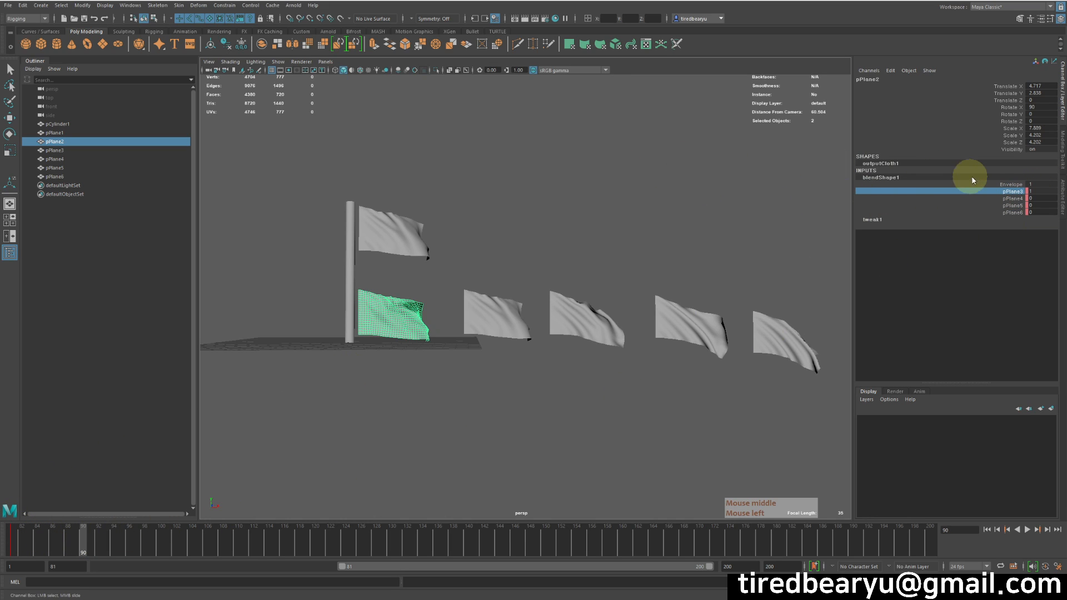
drag(999, 212, 1001, 191)
right_click(1004, 200)
click(1002, 191)
shift+click(1008, 212)
right_click(1009, 206)
click(1037, 225)
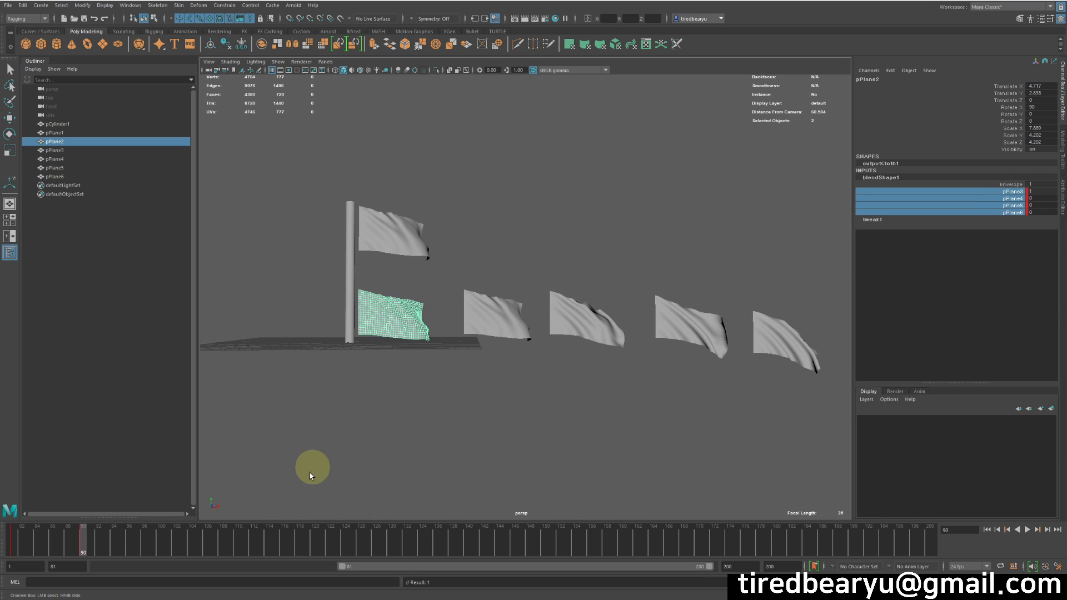
At frame 100, set the pPlane3 weight to 0 and pPlane4 to 1, and key all four targets.
click(162, 546)
click(1000, 191)
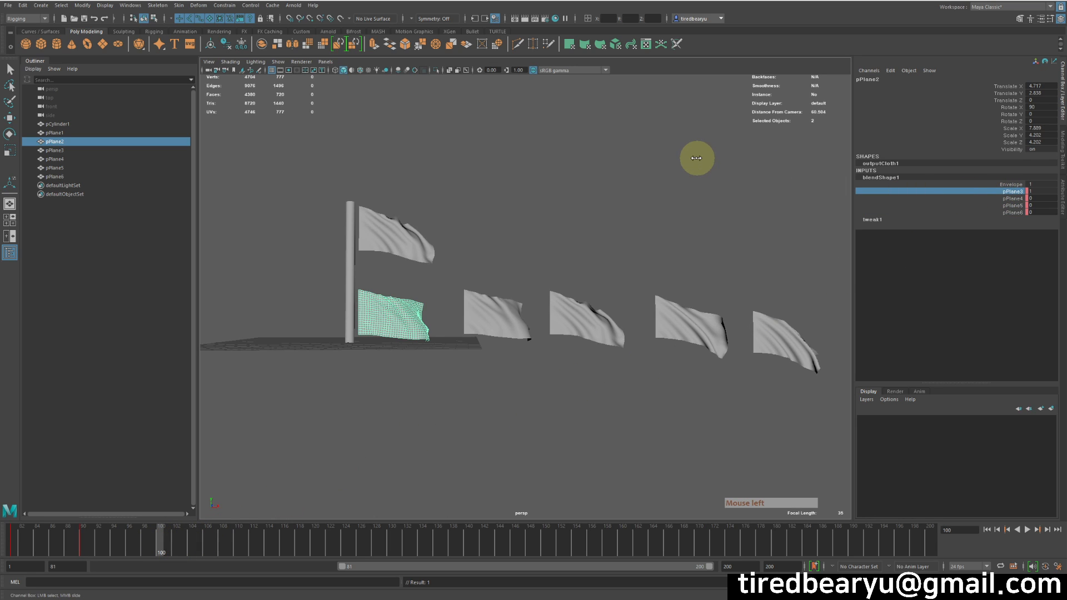
middle_drag(697, 158, 525, 160)
click(1016, 198)
middle_drag(711, 176, 770, 179)
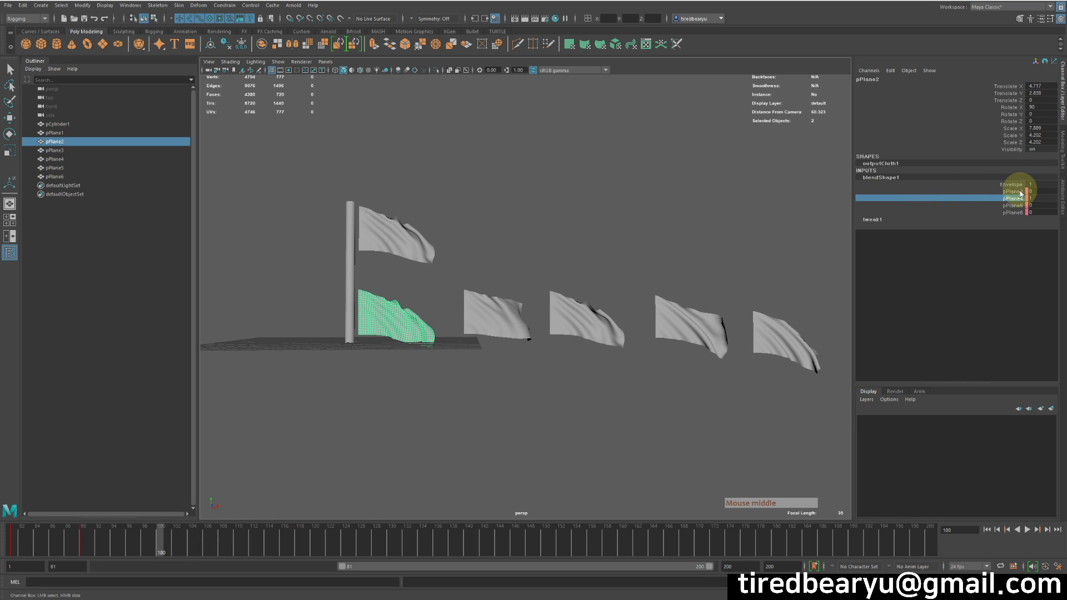
drag(1017, 213, 1011, 193)
right_click(1018, 208)
click(1037, 225)
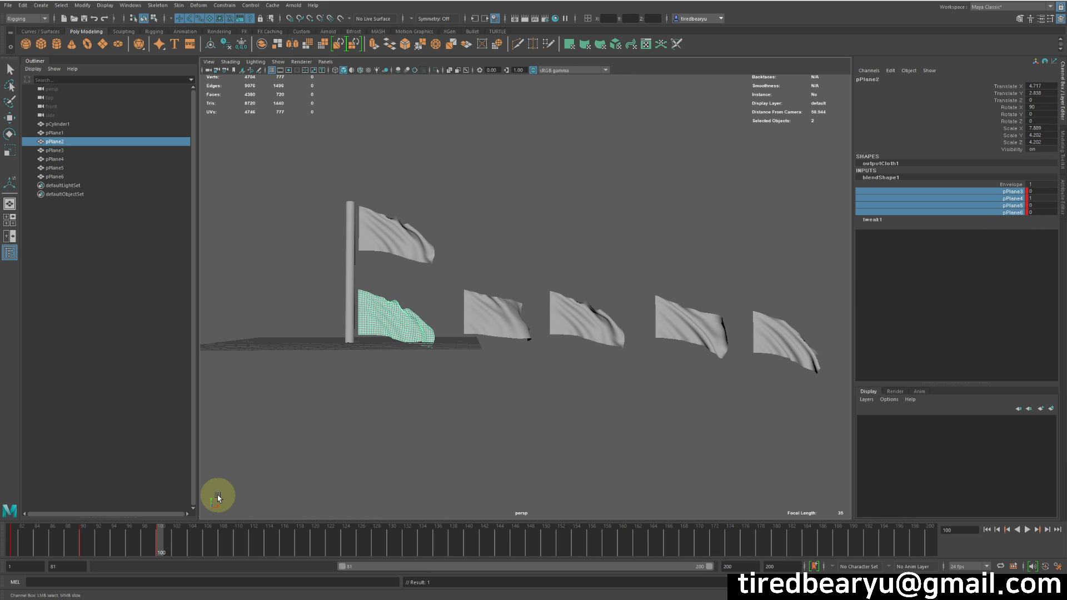
At frame 110, set the pPlane4 weight to 0 and pPlane5 to 1, and key all four targets.
click(238, 547)
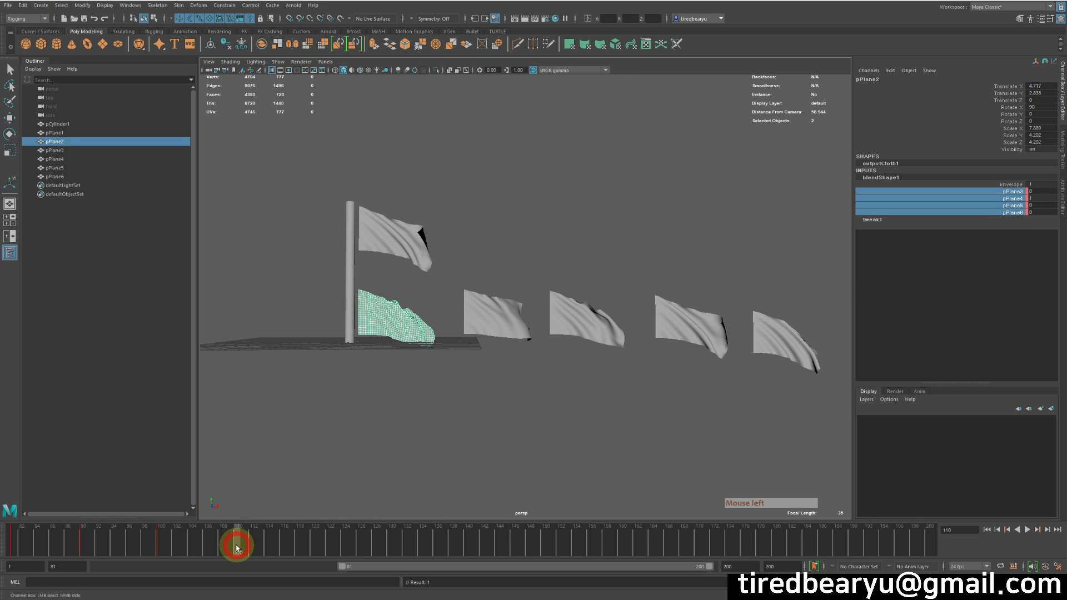
click(1018, 201)
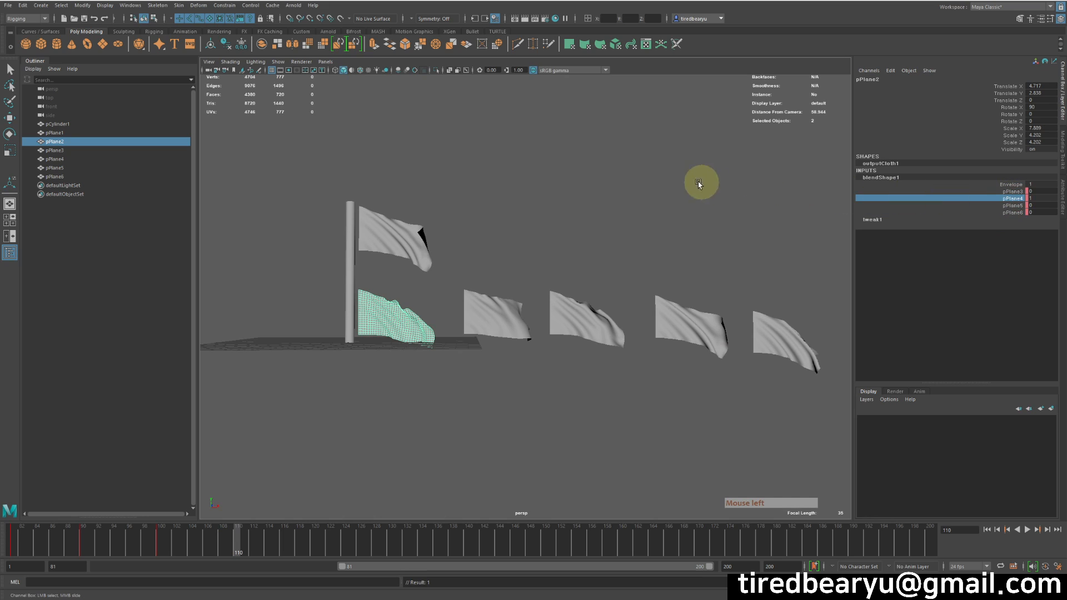
middle_drag(707, 183, 403, 172)
click(1003, 205)
middle_drag(590, 174, 912, 185)
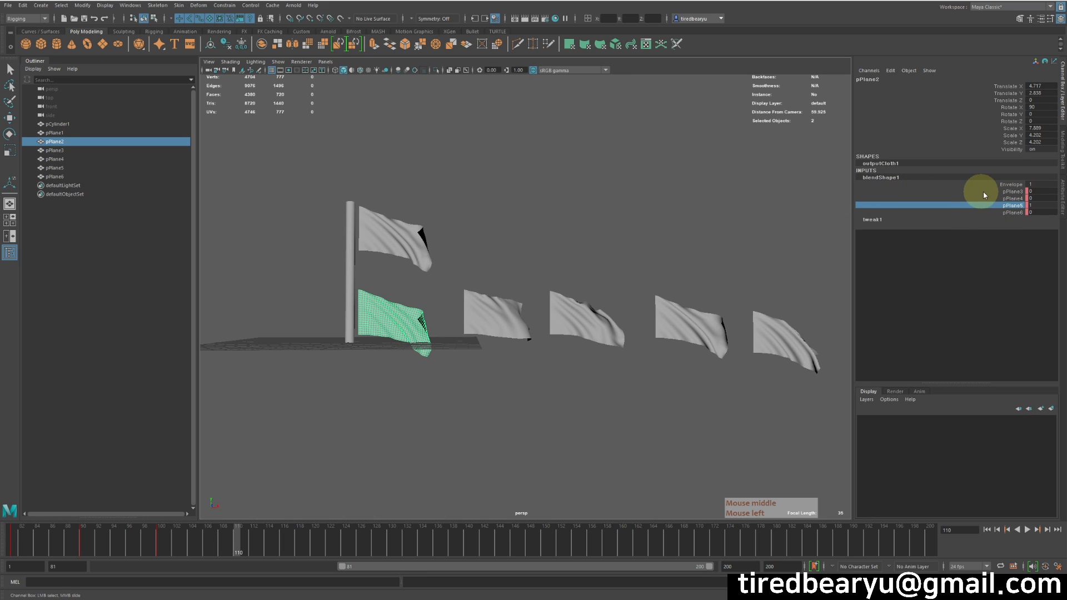
drag(1004, 192, 1003, 210)
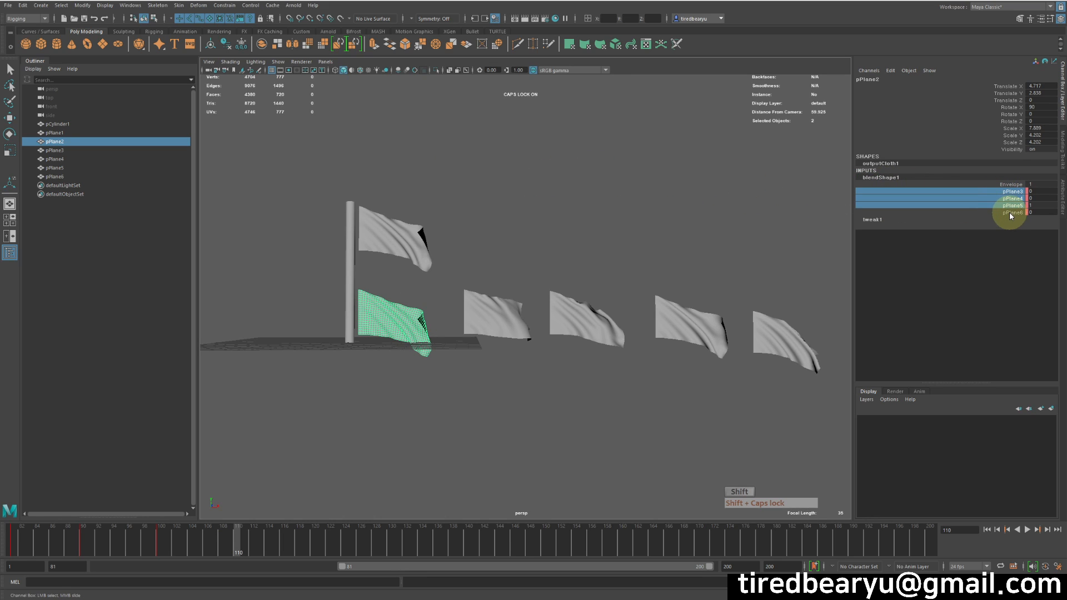
shift+click(1010, 213)
right_click(1013, 210)
click(1038, 234)
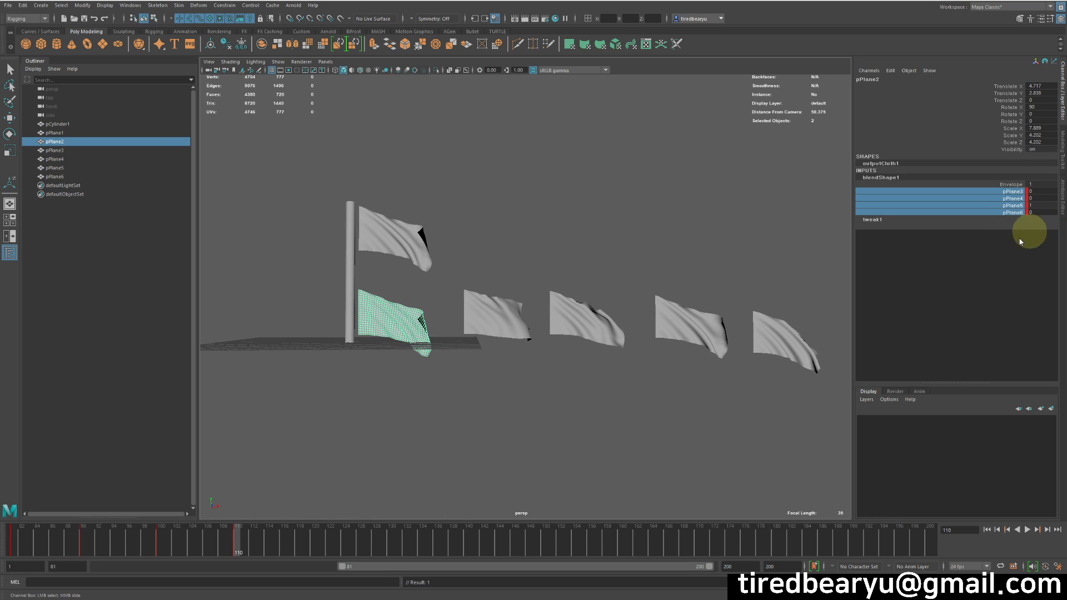
At frame 120, set the pPlane5 weight to 0 and pPlane6 to 1, and key all four targets.
click(315, 550)
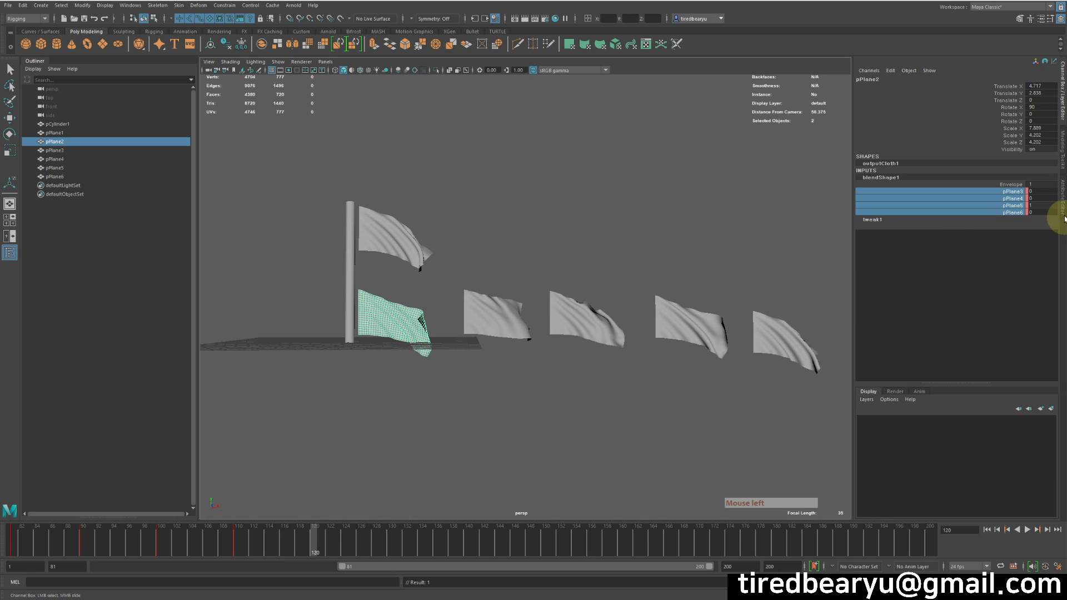
click(1019, 205)
middle_drag(823, 189, 417, 164)
click(971, 212)
middle_drag(578, 166, 973, 200)
key(s)
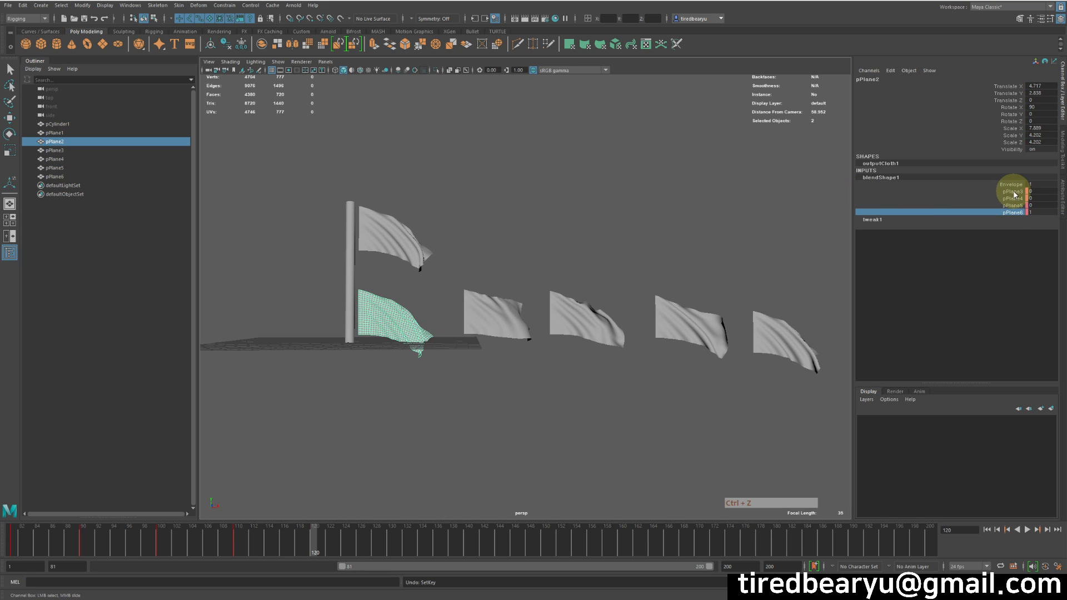
drag(1014, 192, 1010, 212)
right_click(1009, 212)
click(1028, 224)
Scrub the timeline from frame 81 to past frame 120 and back to compare the blend shape flag with the cached original.
alt+drag(437, 289, 428, 295)
click(13, 547)
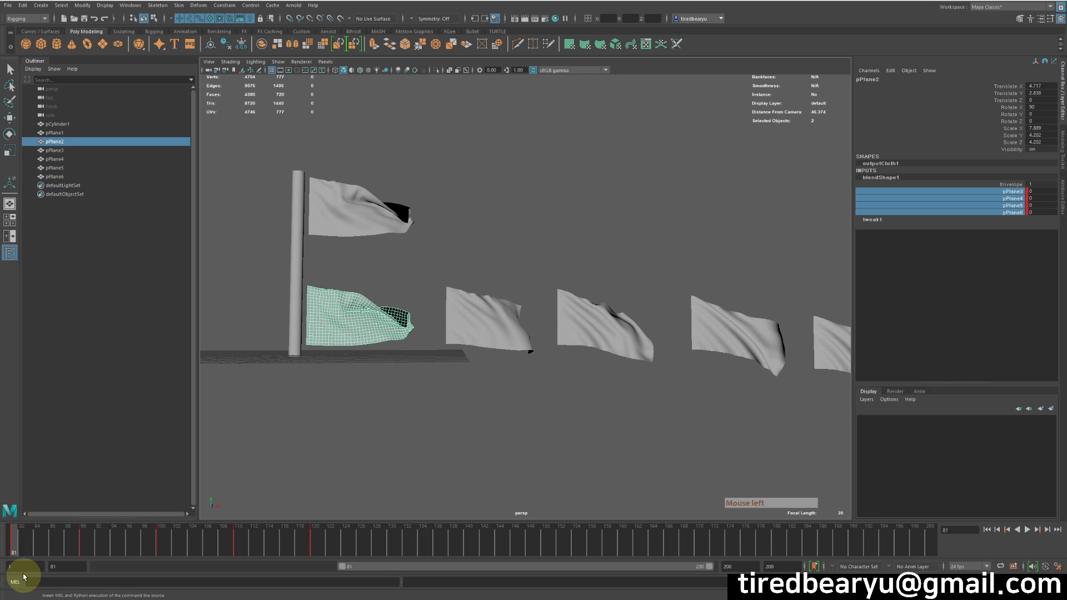
drag(12, 555, 365, 595)
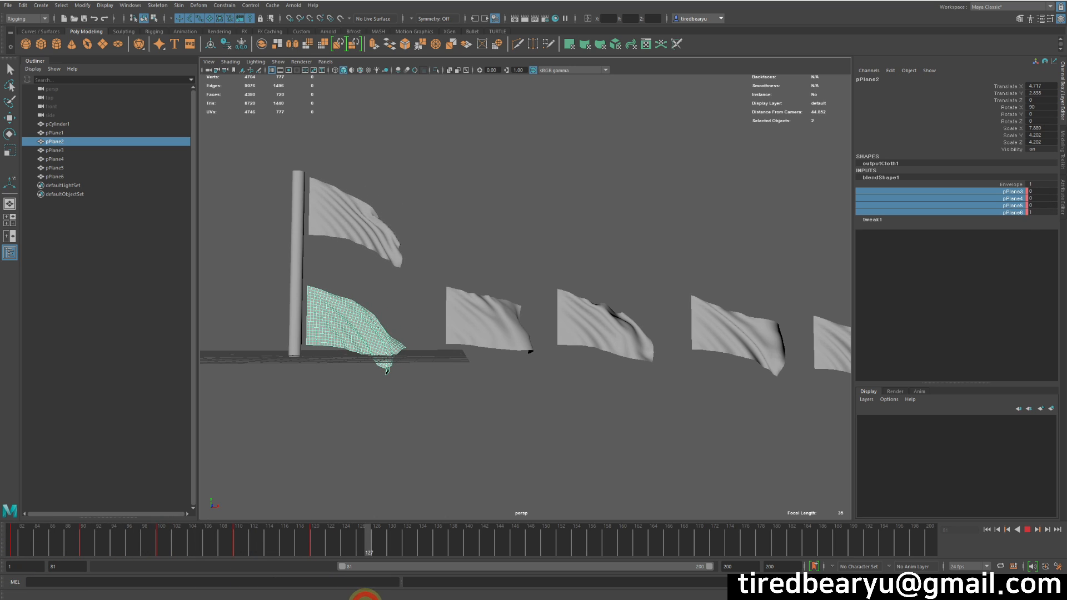
drag(366, 550, 12, 550)
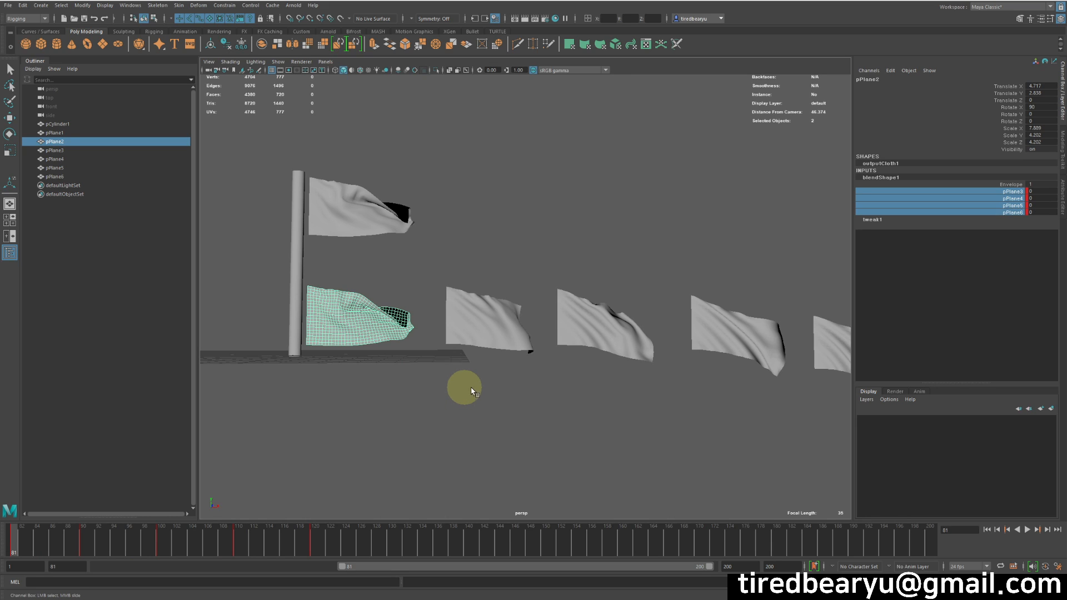
drag(67, 544, 11, 522)
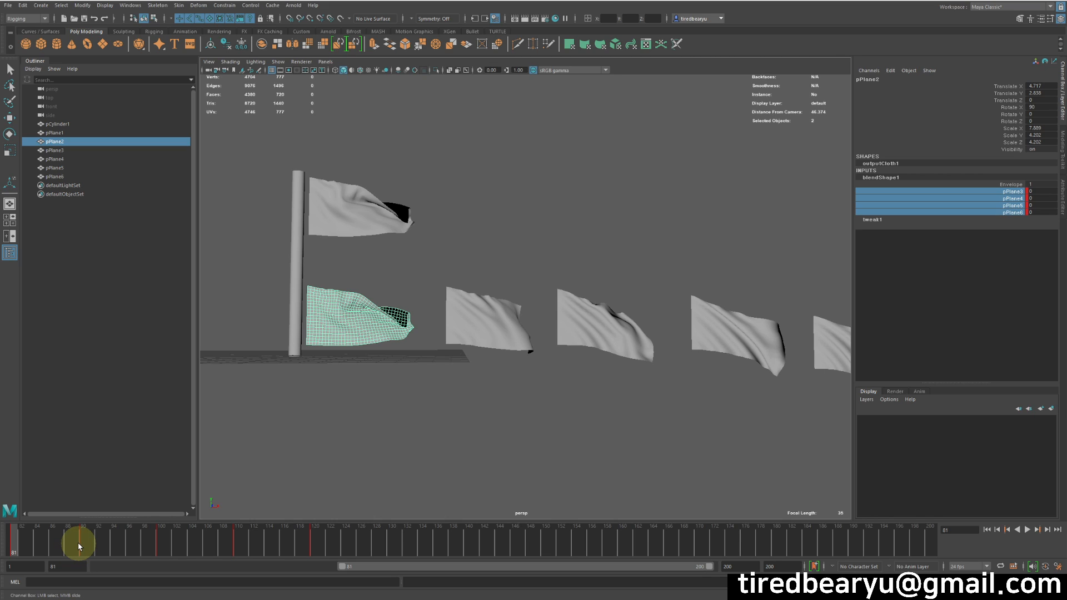
Export only the blend shape flag pPlane2 as an FBX selection, overwriting flag.fbx.
click(409, 404)
drag(356, 281, 368, 376)
click(7, 5)
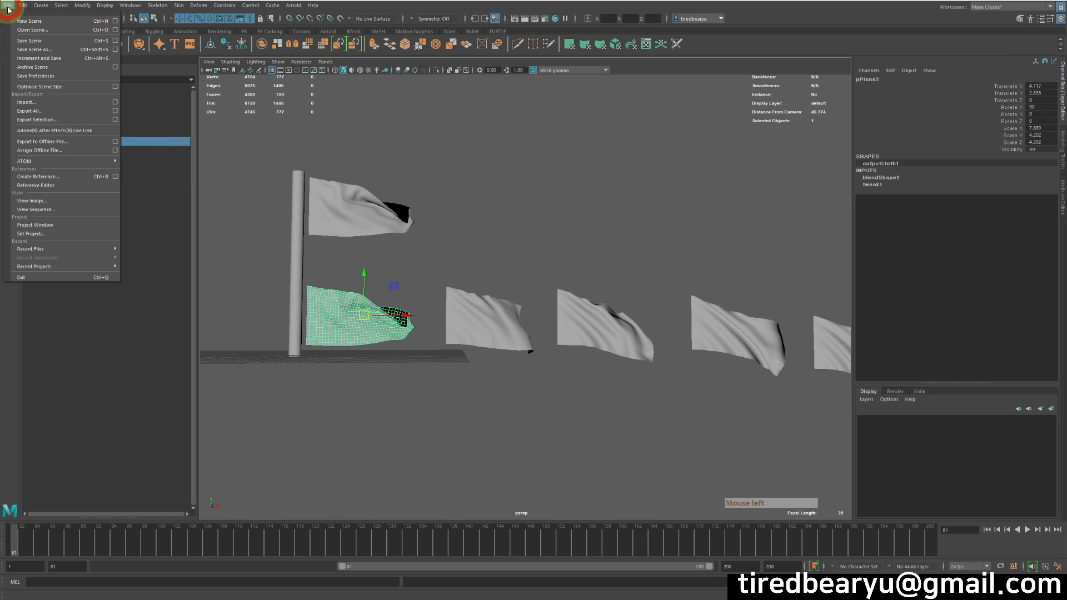
click(56, 121)
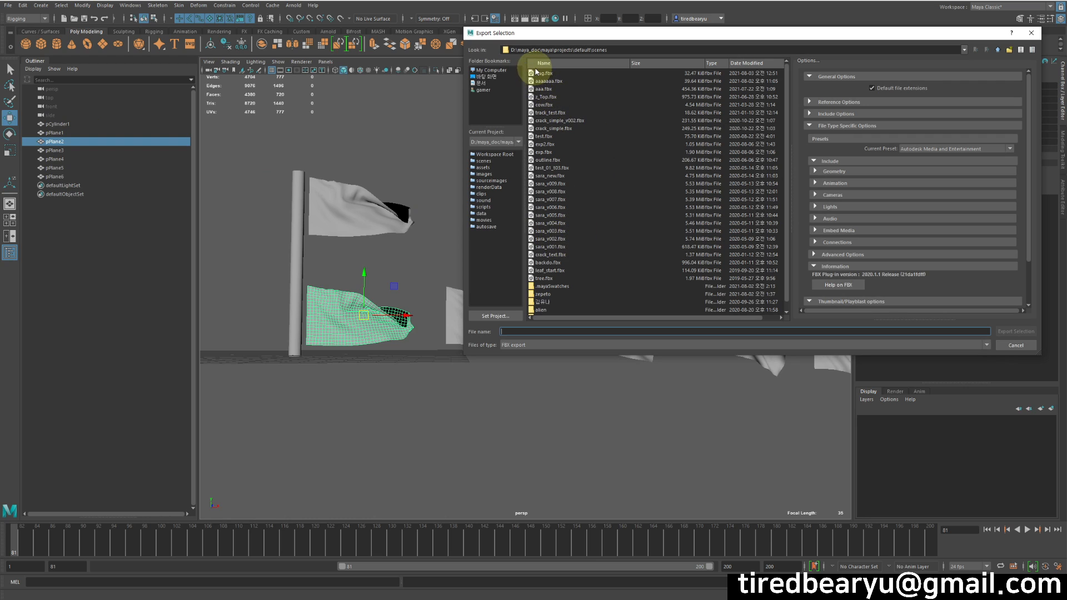
click(545, 74)
click(726, 207)
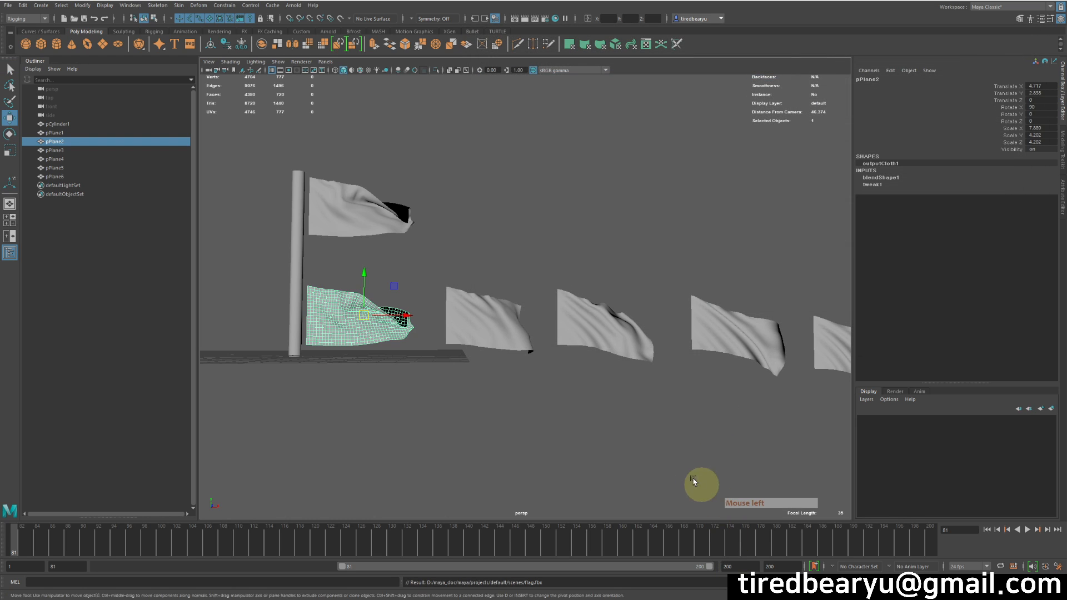
Open the exported flag.fbx without saving the changes to the current scene.
click(74, 19)
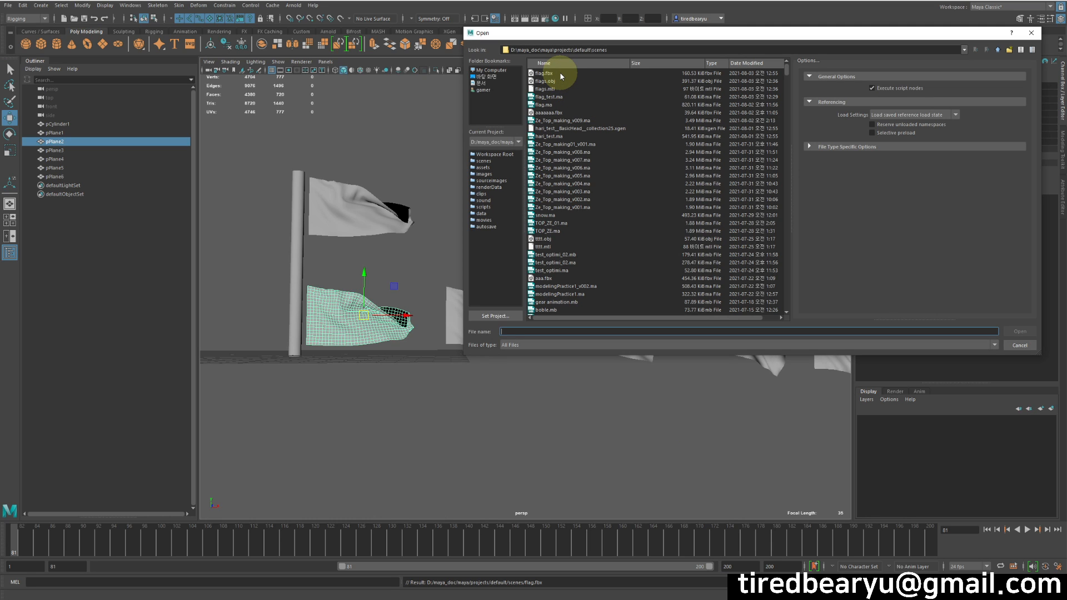
double_click(559, 72)
click(561, 301)
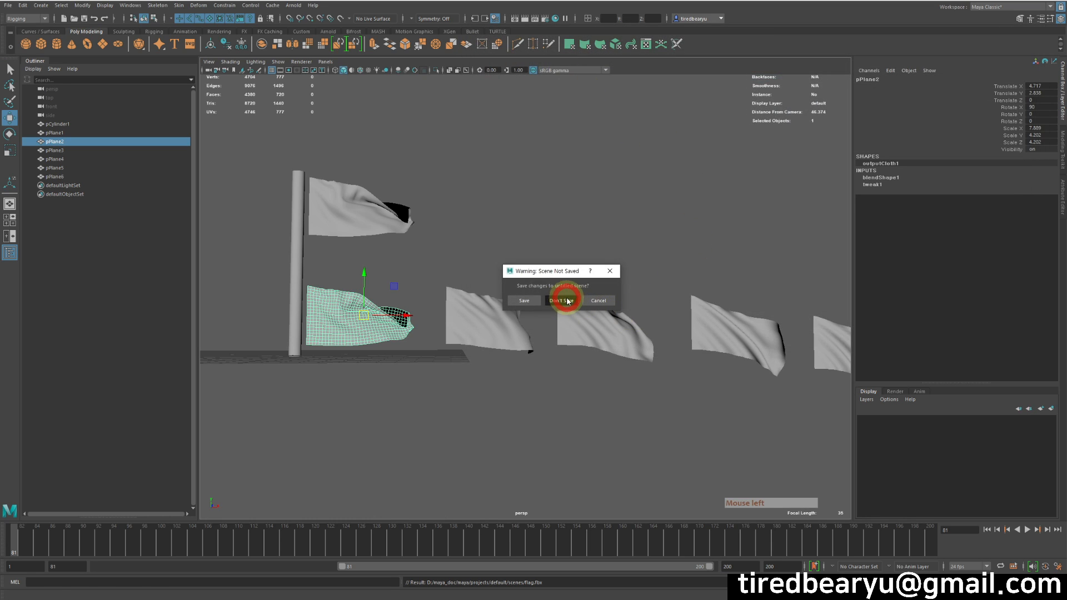
Examine the flag from the opened FBX in the perspective view from several distances.
alt+drag(607, 287, 604, 347)
alt+middle_drag(620, 355, 565, 420)
alt+right_drag(566, 419, 711, 424)
alt+middle_drag(709, 409, 714, 355)
alt+middle_drag(665, 319, 661, 313)
alt+right_drag(669, 308, 616, 314)
alt+middle_drag(634, 326, 641, 351)
key(q)
alt+right_drag(694, 355, 647, 364)
alt+middle_drag(647, 364, 499, 376)
alt+right_drag(499, 374, 389, 355)
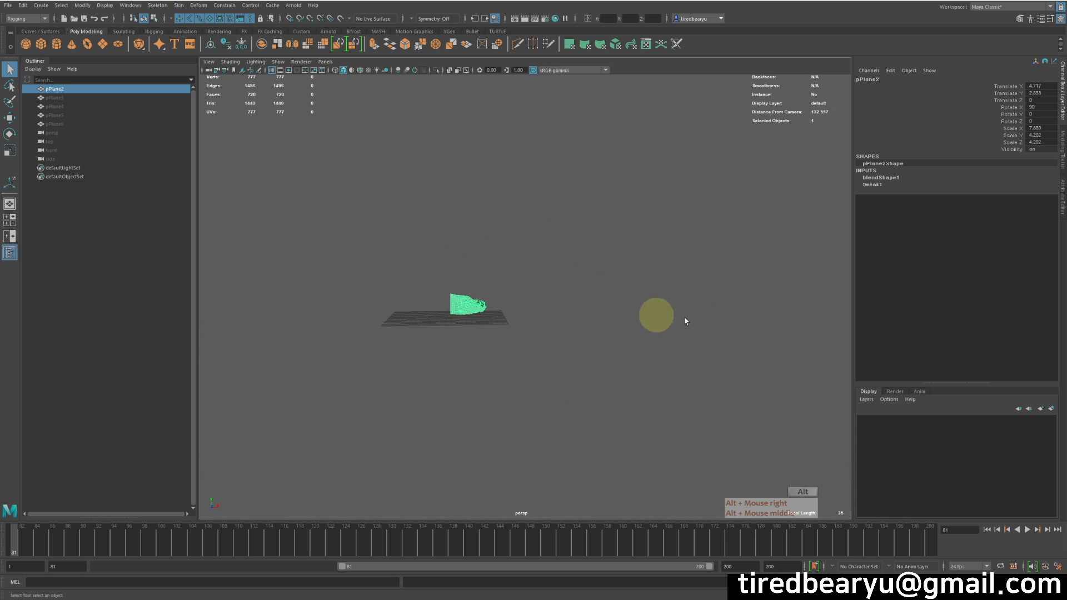
alt+middle_drag(628, 353, 663, 349)
alt+right_drag(627, 345, 662, 333)
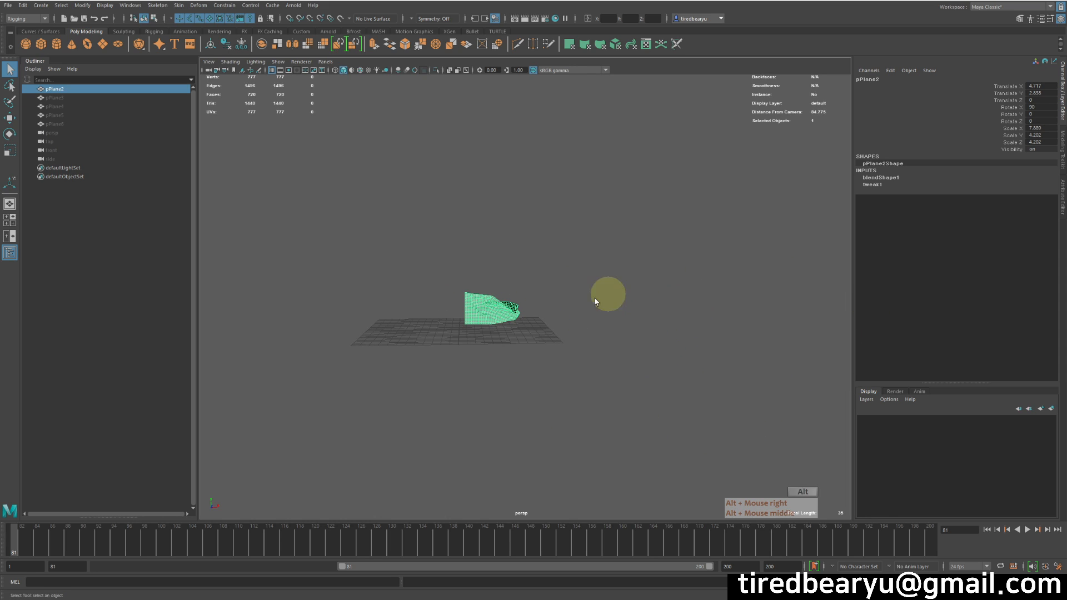
alt+middle_drag(589, 344, 644, 320)
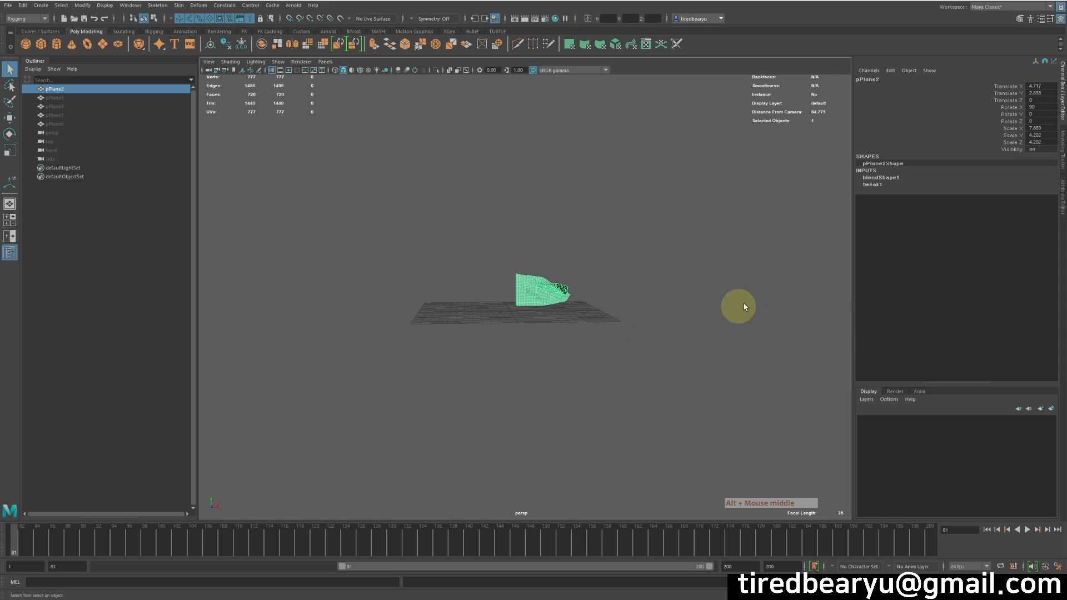
Check the hidden target meshes pPlane3 to pPlane6, reselect the flag pPlane2 and scrub the first frames of the timeline.
drag(64, 97, 65, 121)
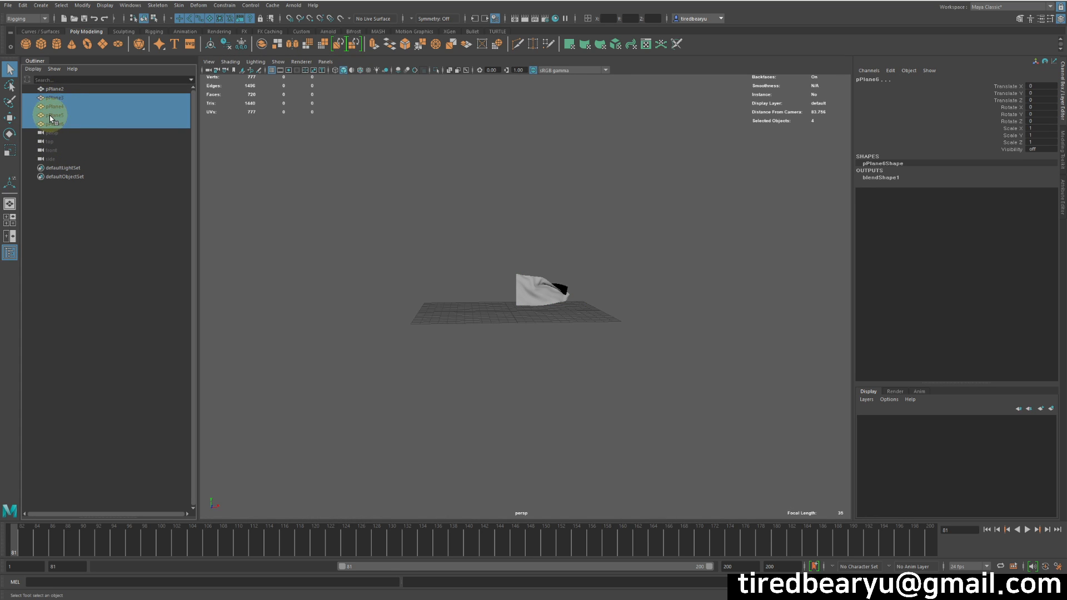
alt+right_drag(434, 275, 538, 283)
alt+middle_drag(538, 284, 503, 322)
alt+right_drag(503, 322, 605, 336)
click(442, 334)
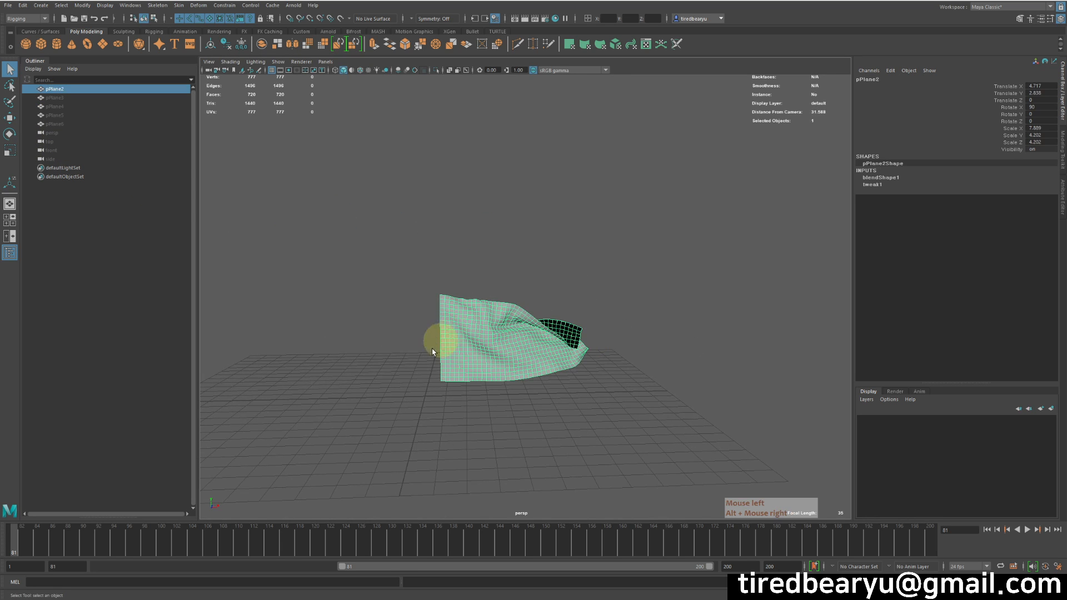
drag(29, 527, 2, 582)
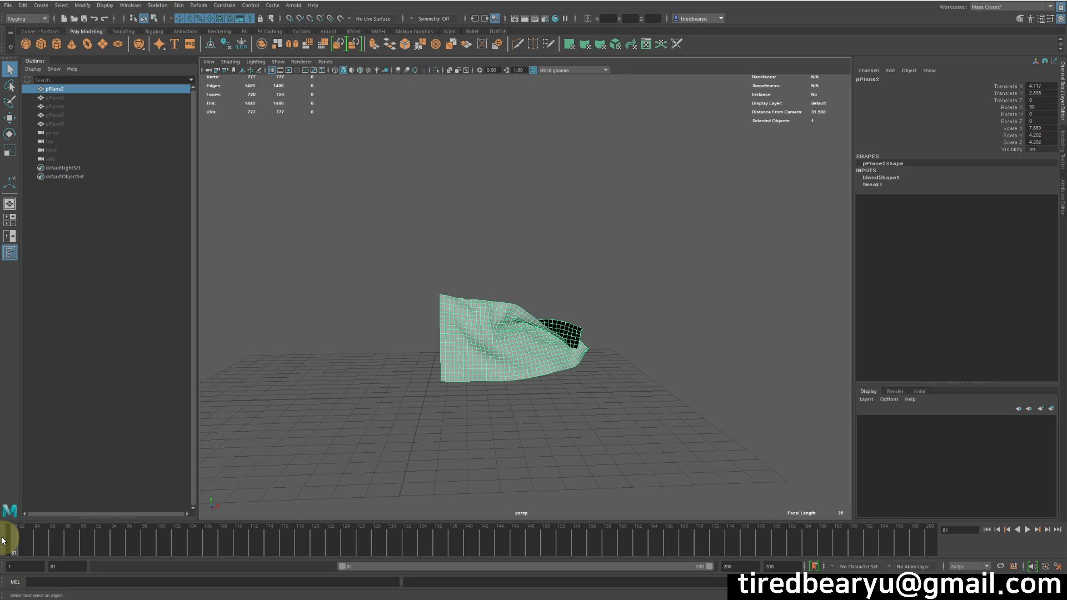
mouse_move(3, 540)
mouse_down()
mouse_move(11, 550)
mouse_move(186, 566)
mouse_move(1, 582)
mouse_up()
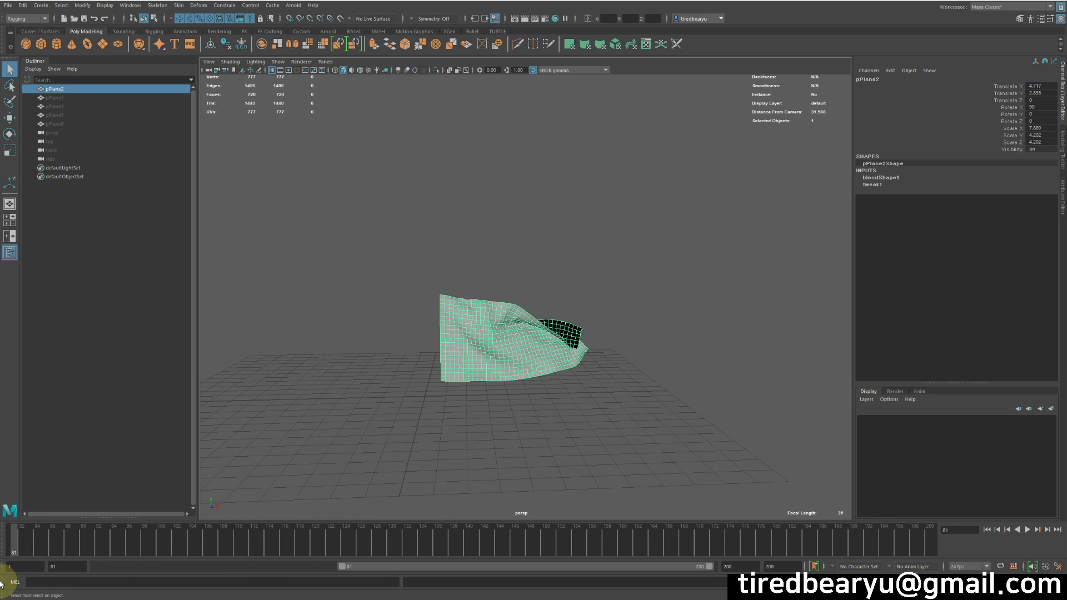